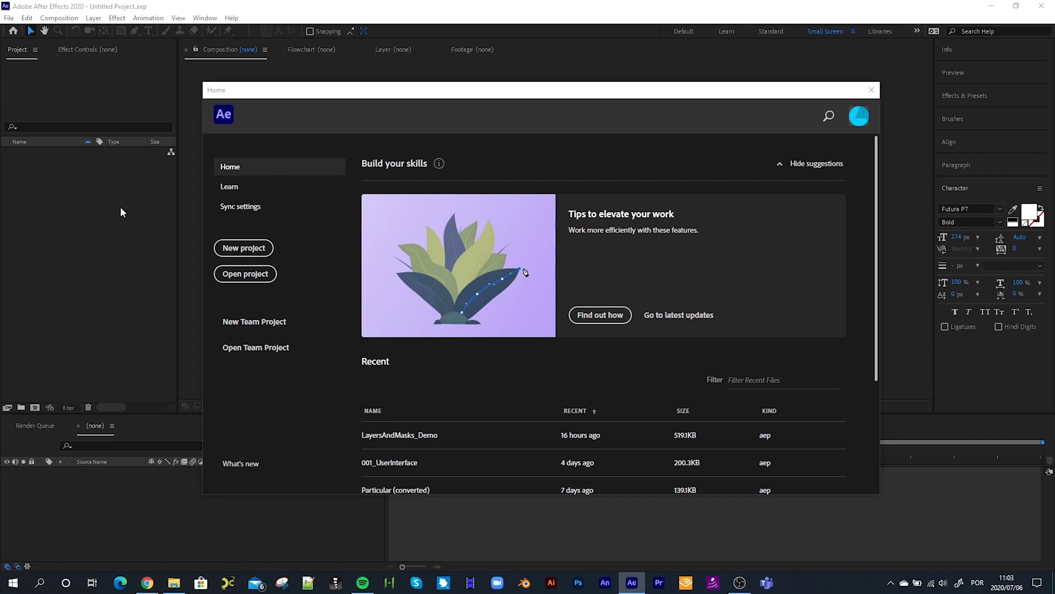
Step: Close the Home window to reveal the empty project workspace
drag(362, 96, 328, 97)
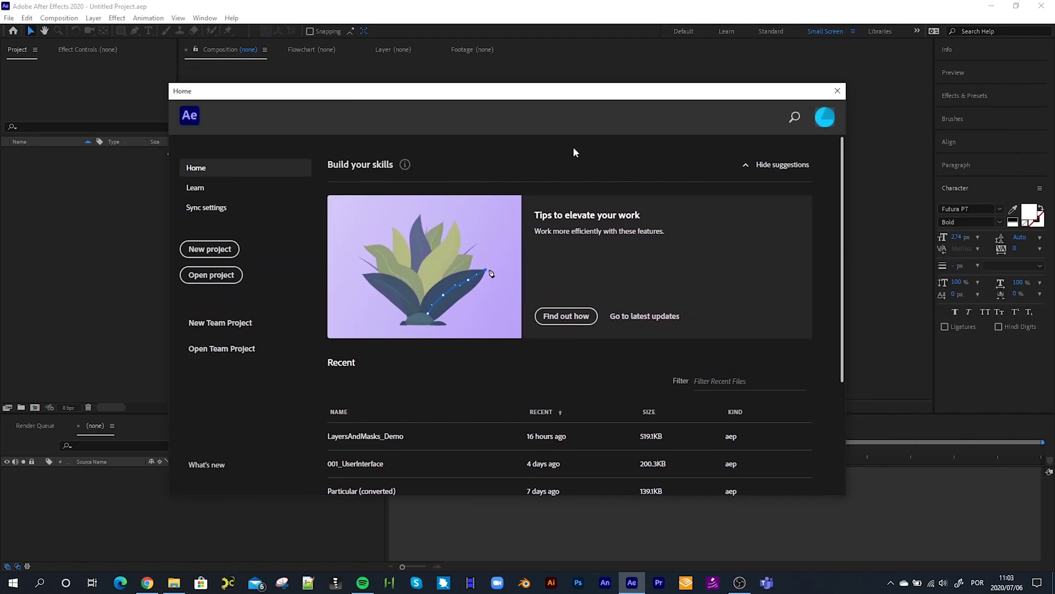
click(837, 91)
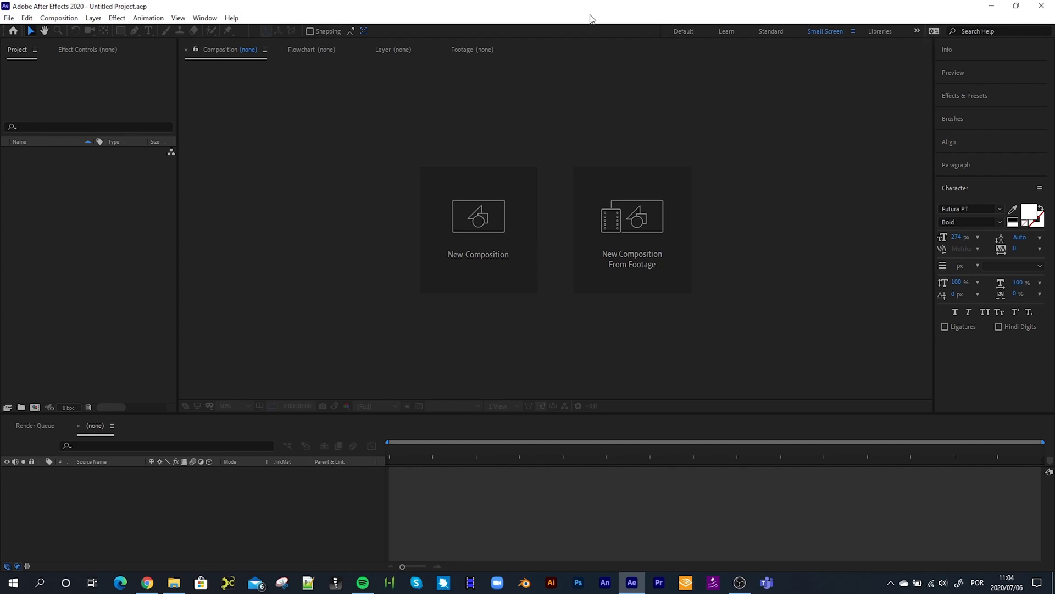
Step: Check the available workspaces, try the Standard layout, and return to the Small Screen workspace
click(915, 32)
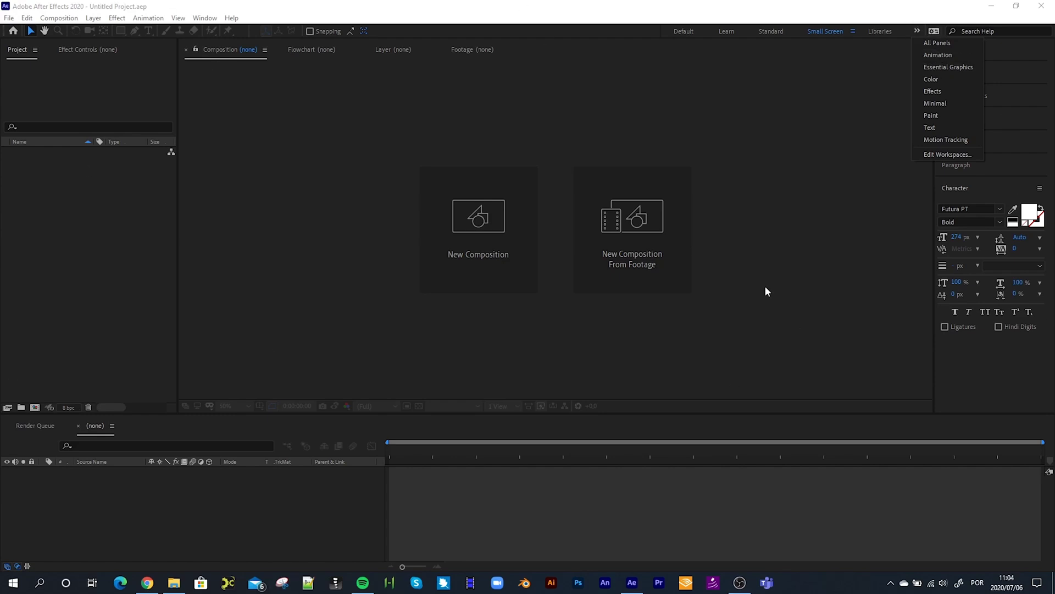
click(853, 31)
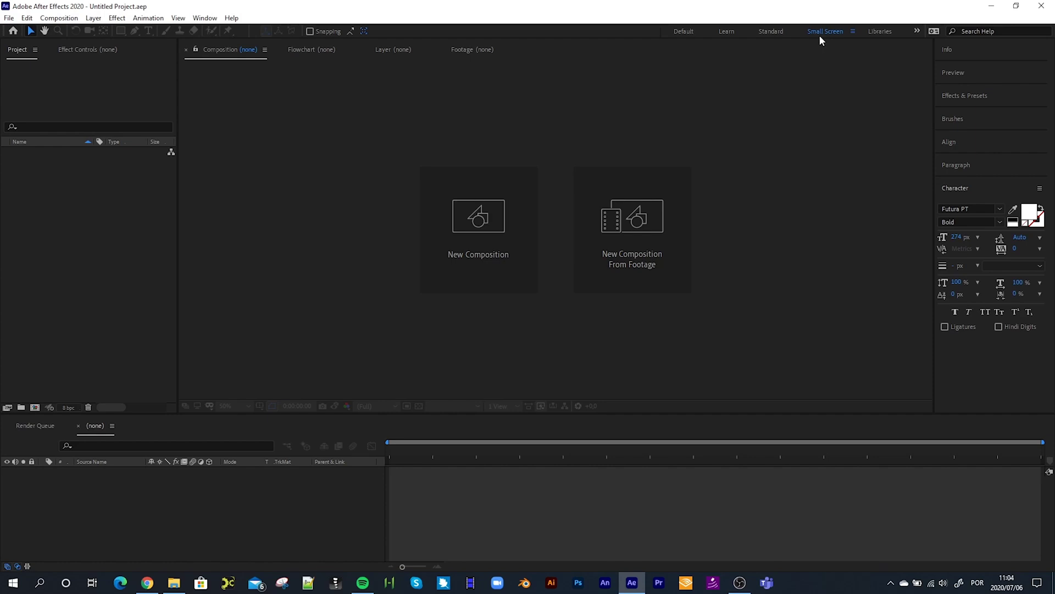
click(769, 32)
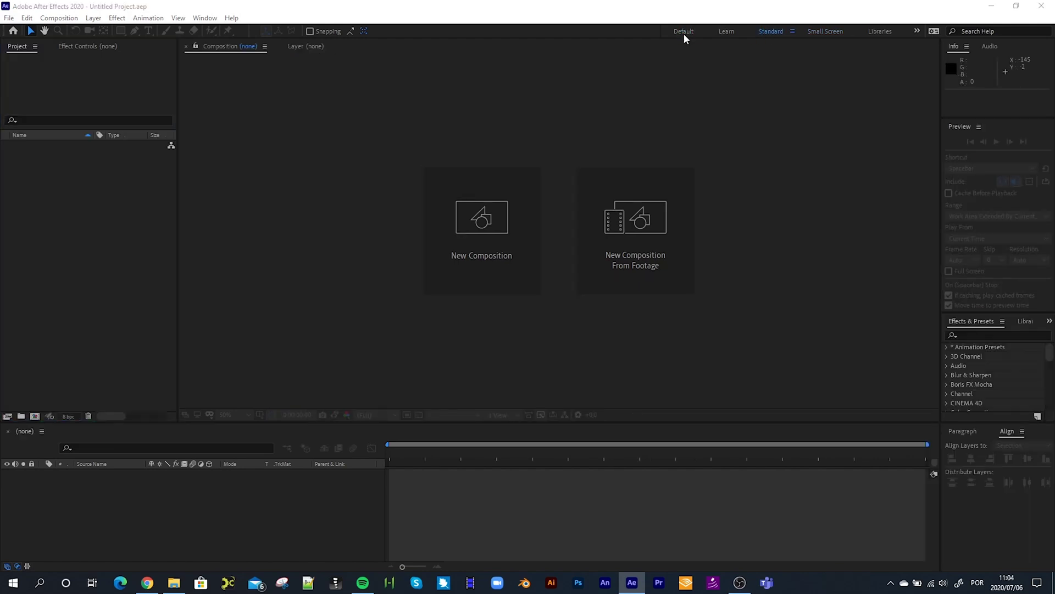
click(819, 32)
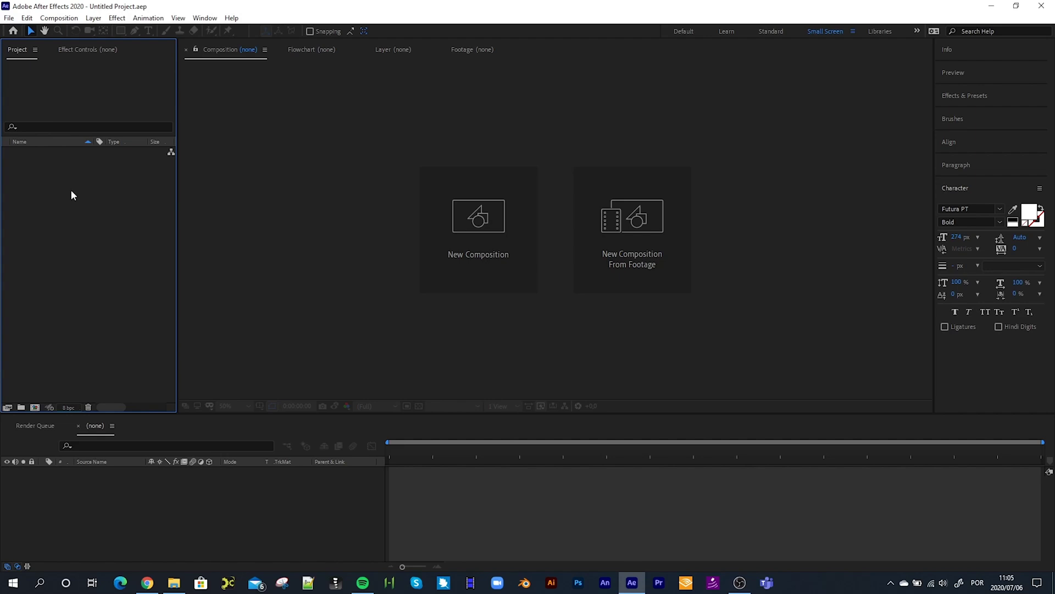
click(9, 19)
mouse_move(27, 171)
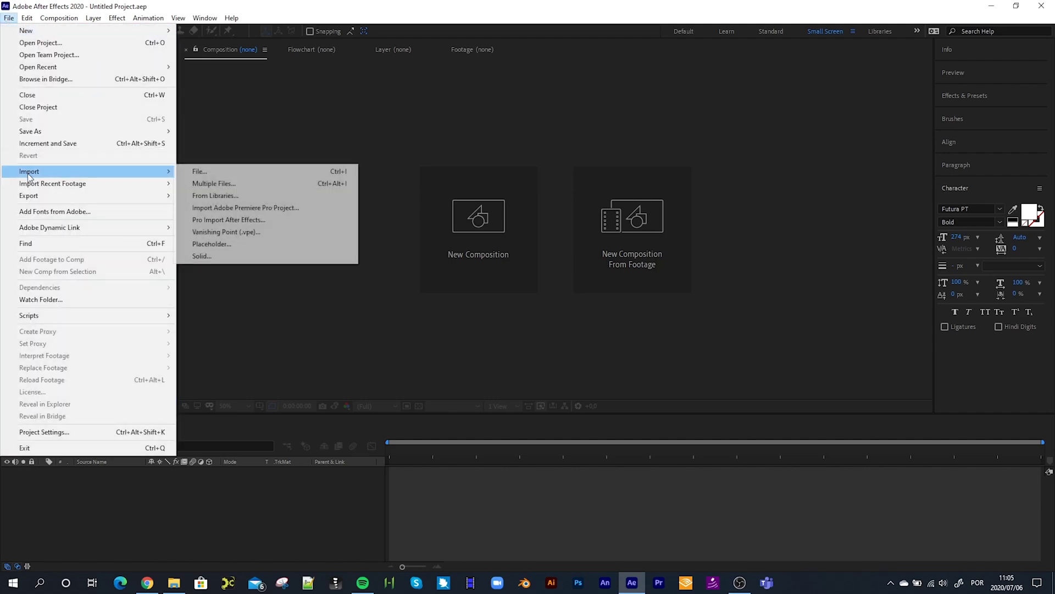
click(274, 14)
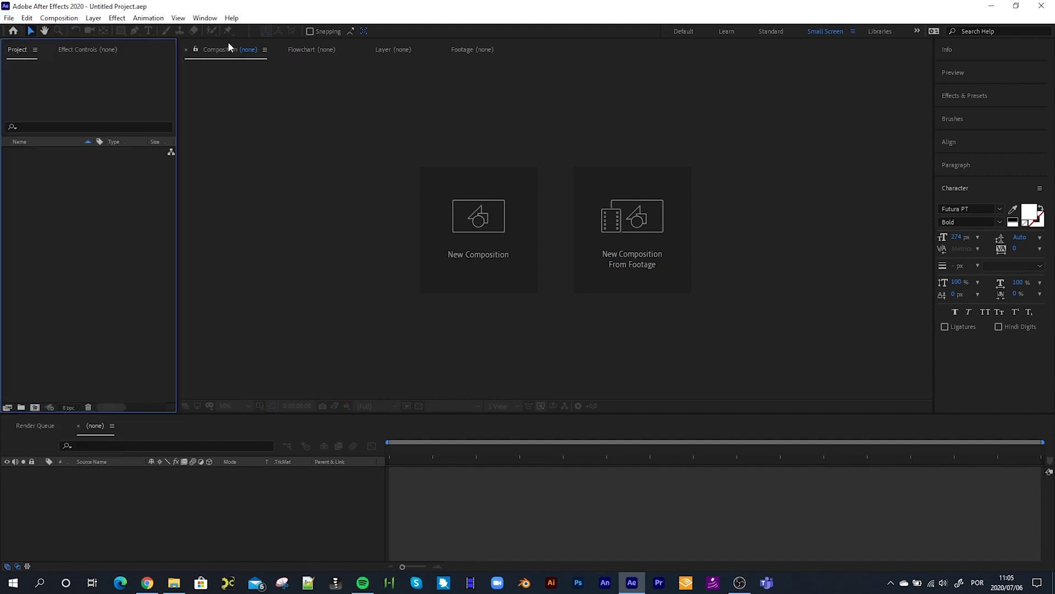
Step: Import drone-shot-of-hiker_1080p.mp4 into the project and create a new composition from that footage
double_click(68, 201)
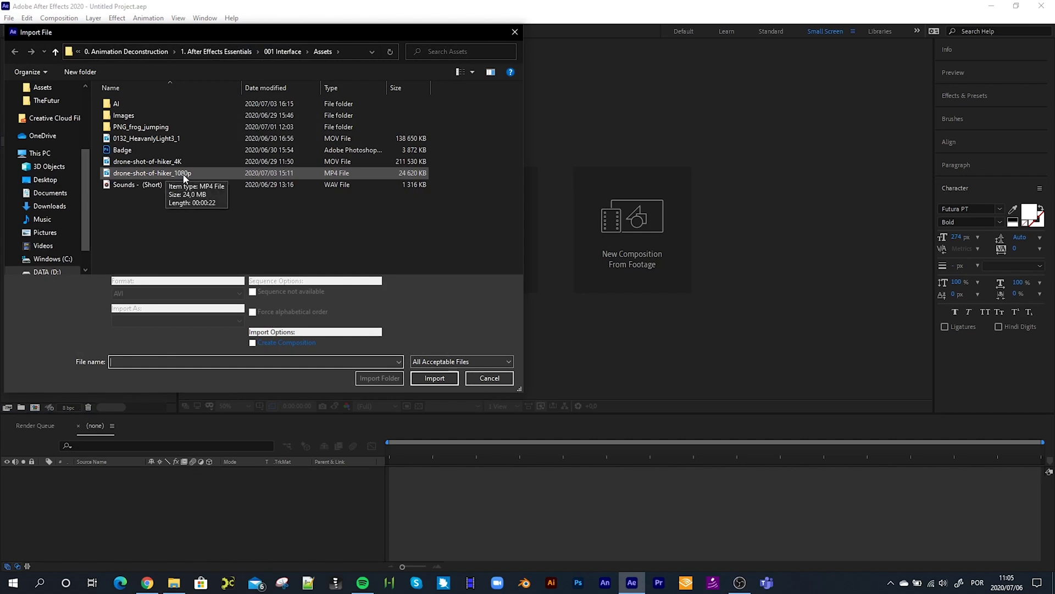
double_click(185, 174)
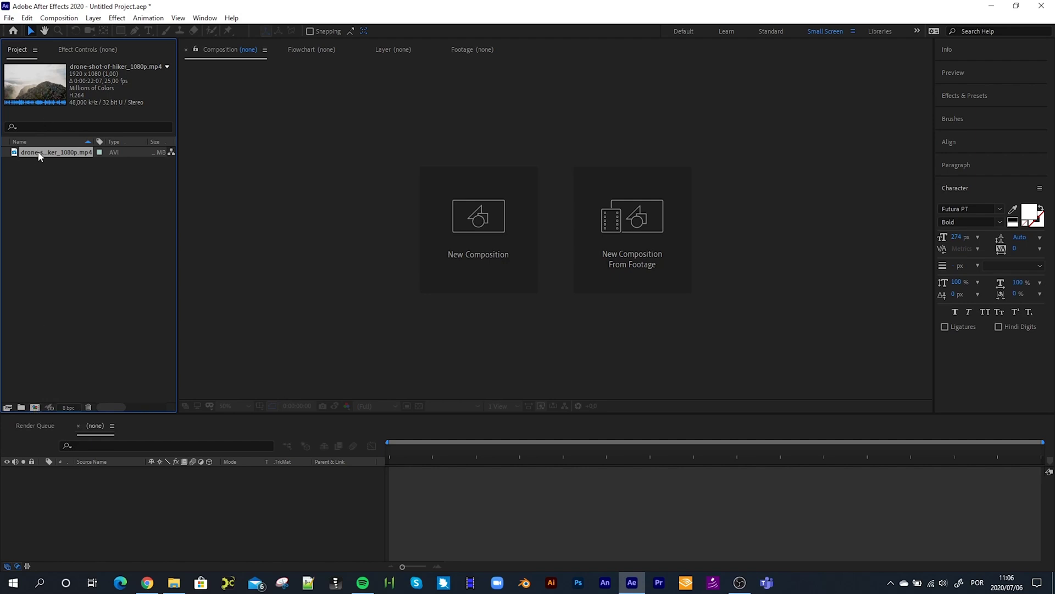
drag(38, 158, 35, 408)
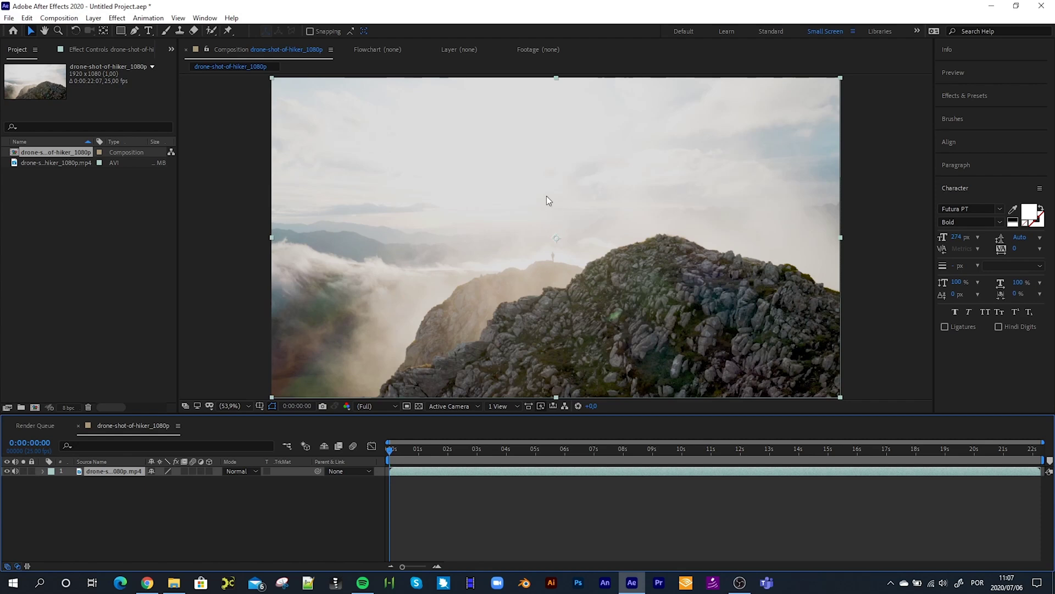
Step: Try moving and shrinking the footage layer within the frame, and fit it back to the composition size
drag(372, 123, 322, 120)
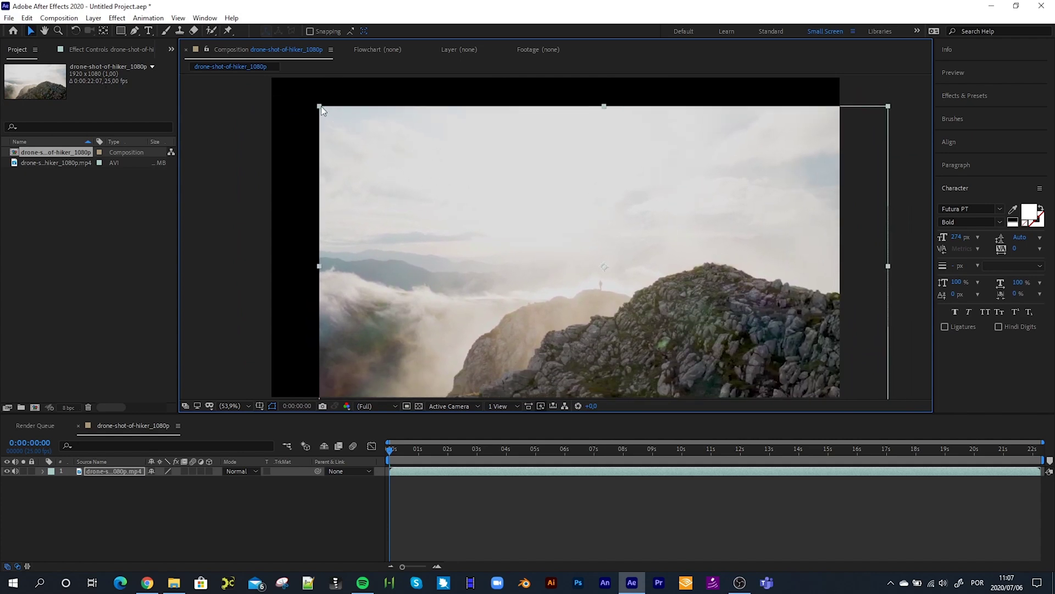
drag(321, 107, 412, 160)
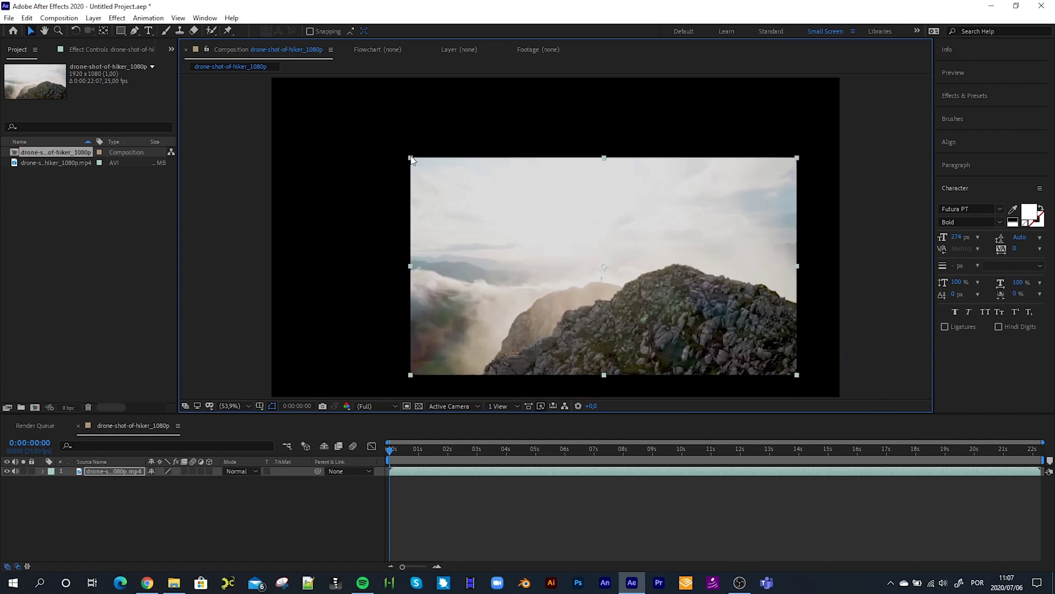
key(ctrl+alt+f)
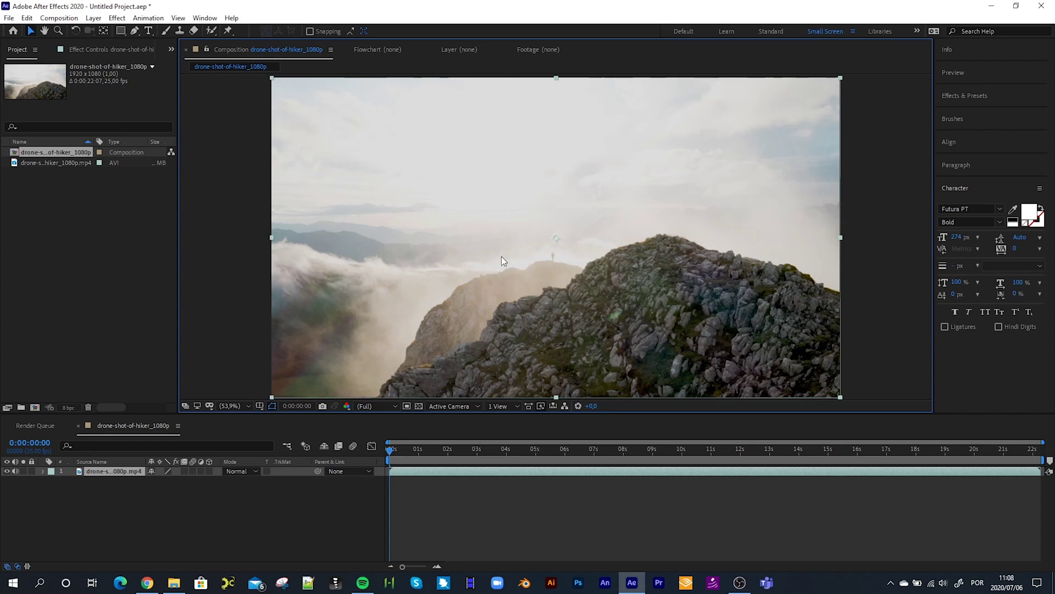
Step: Examine the hiker footage across the ridge and clouds at 100% magnification, and the whole frame at 50%
scroll(506, 269, up, 2)
scroll(506, 265, down, 2)
scroll(507, 269, up, 2)
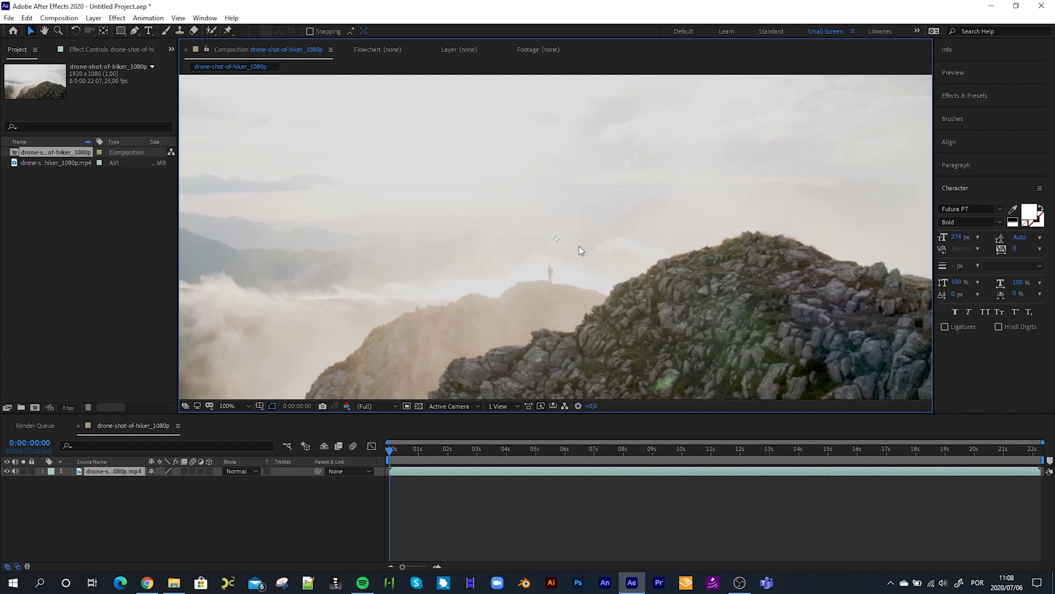
key(h)
drag(705, 205, 653, 212)
key(v)
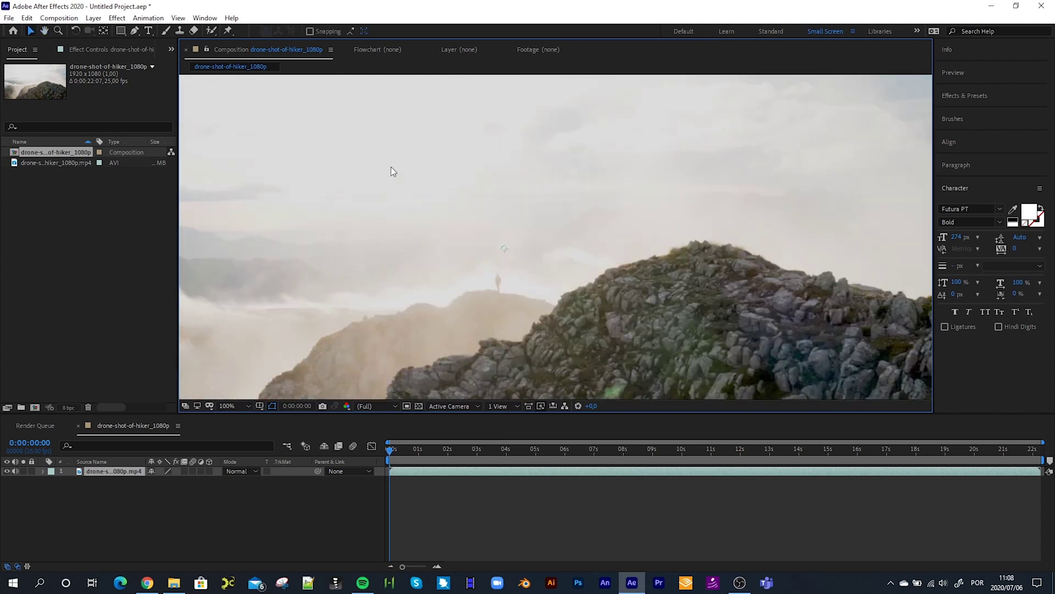
key(h)
drag(391, 166, 456, 146)
key(v)
drag(327, 259, 504, 143)
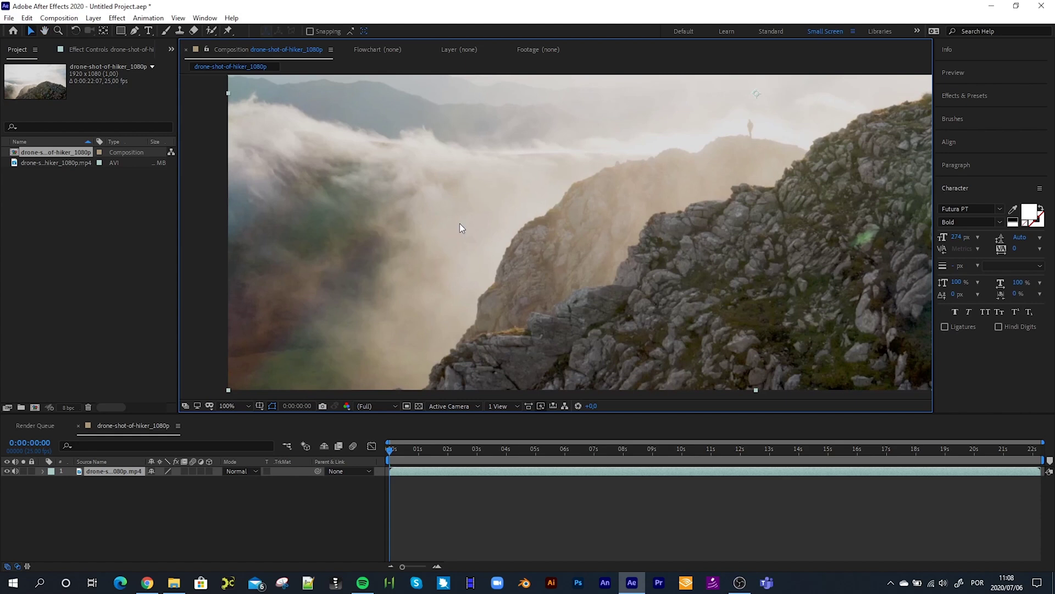
key(h)
drag(773, 179, 564, 217)
key(v)
key(comma)
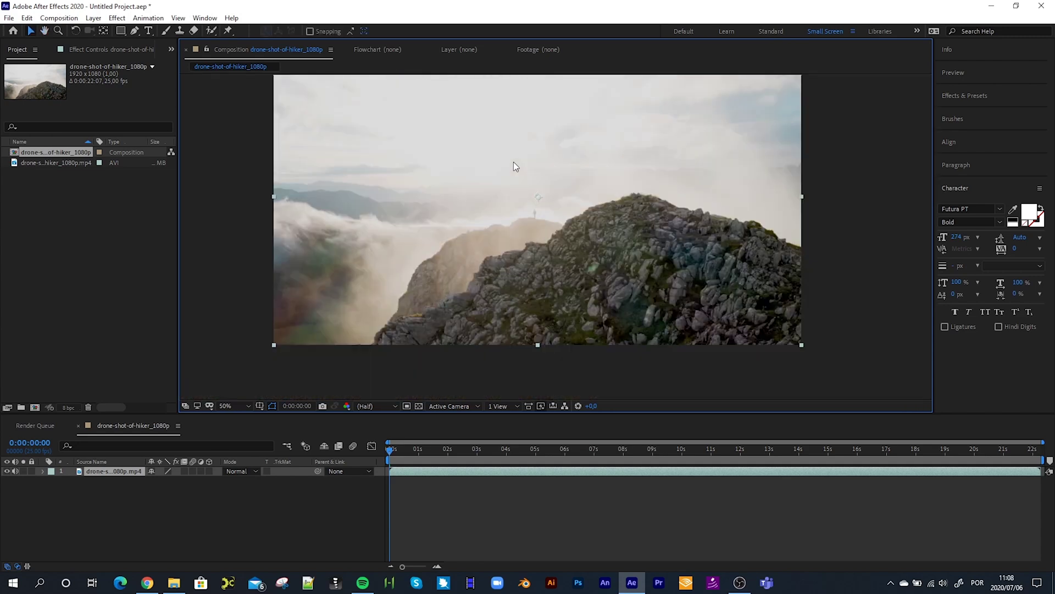
key(h)
drag(505, 143, 501, 177)
key(v)
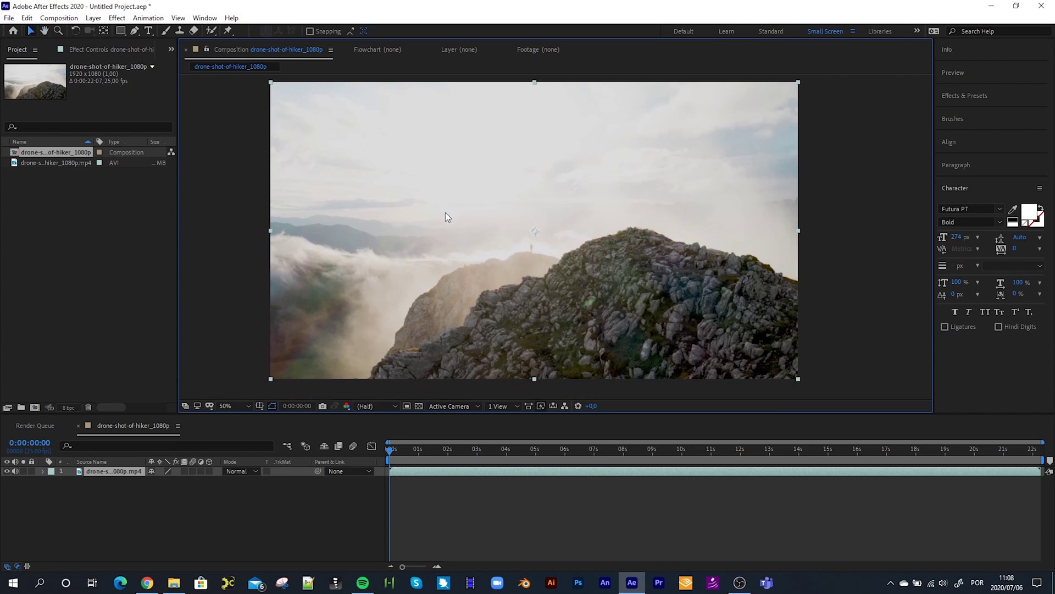
Step: Set the composition magnification to Fit up to 100% and make the viewer slightly taller
click(239, 404)
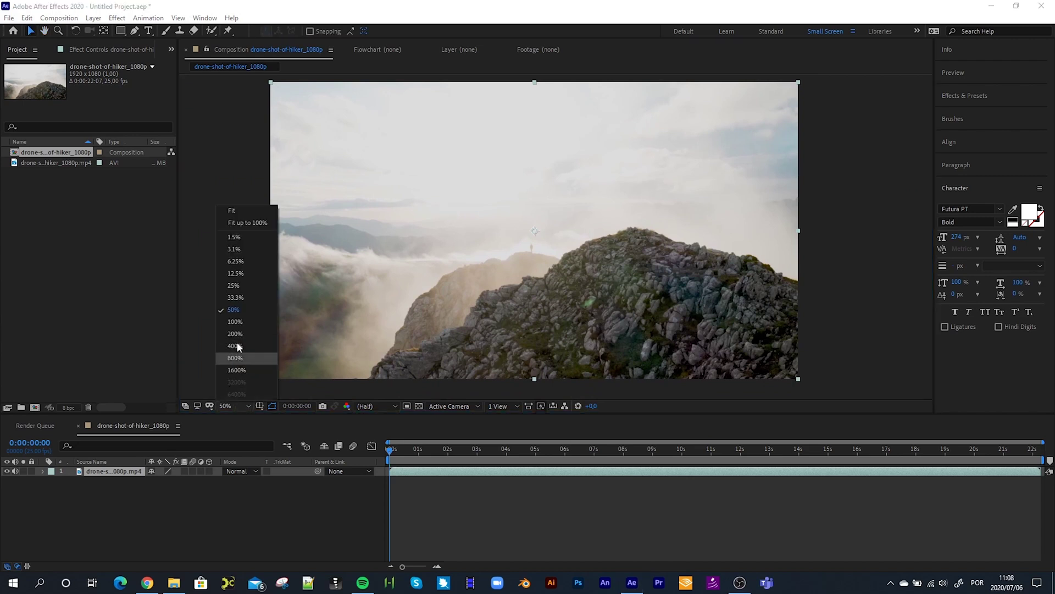
click(230, 223)
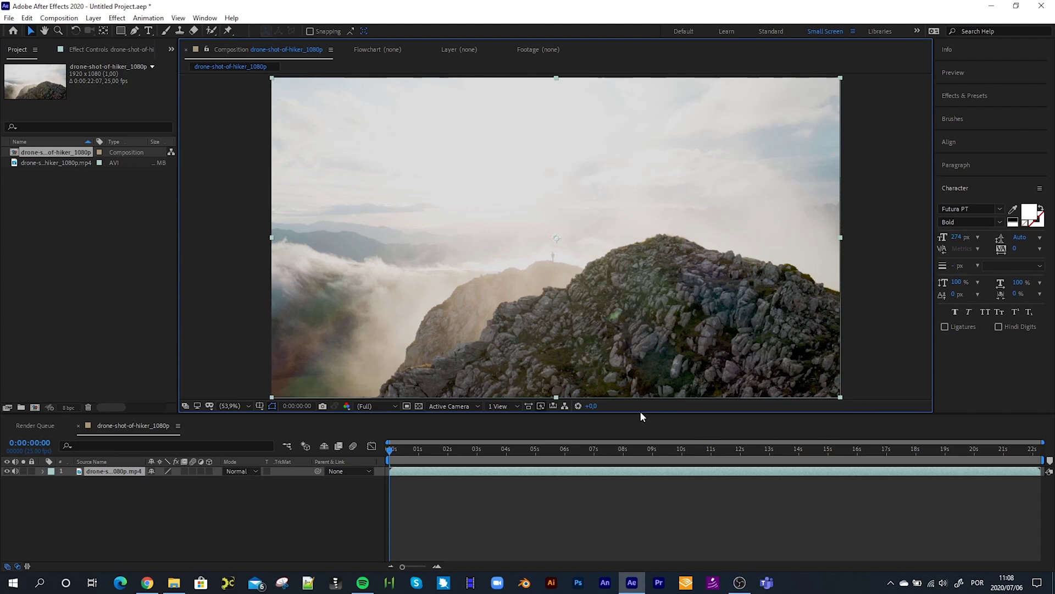
mouse_move(649, 413)
mouse_down()
mouse_move(658, 493)
mouse_move(662, 395)
mouse_move(664, 436)
mouse_move(625, 350)
mouse_move(611, 263)
mouse_move(646, 445)
mouse_move(647, 421)
mouse_up()
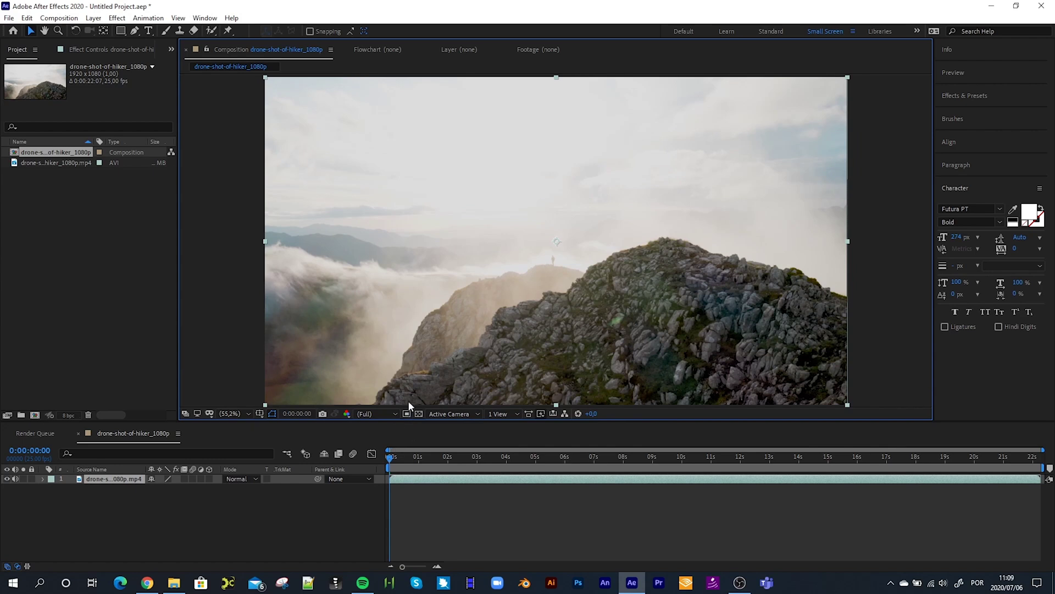
Step: Review the preview resolution options of the composition viewer without changing the Auto setting
click(381, 414)
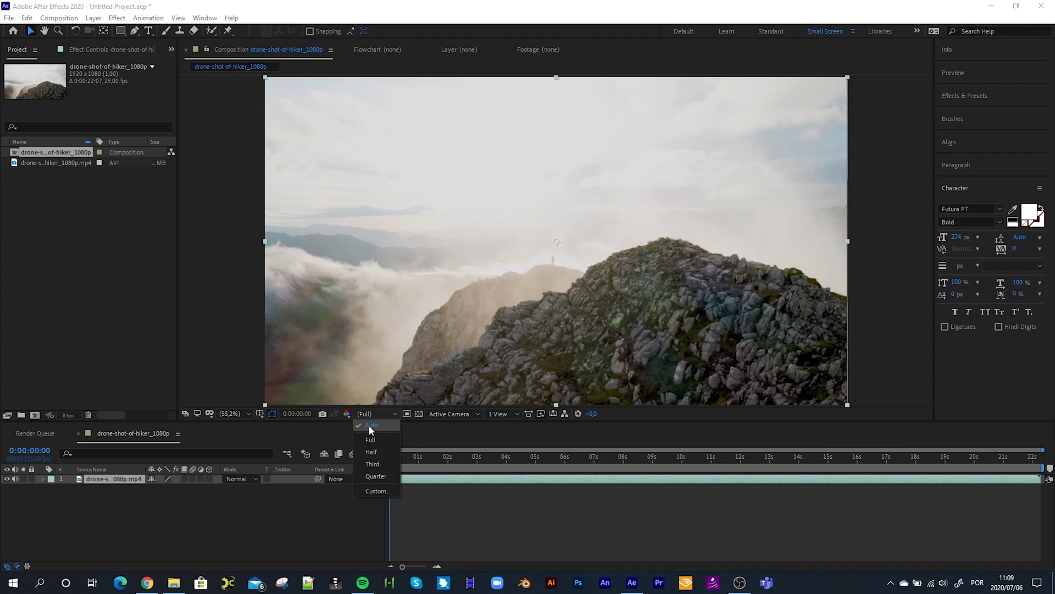
click(543, 440)
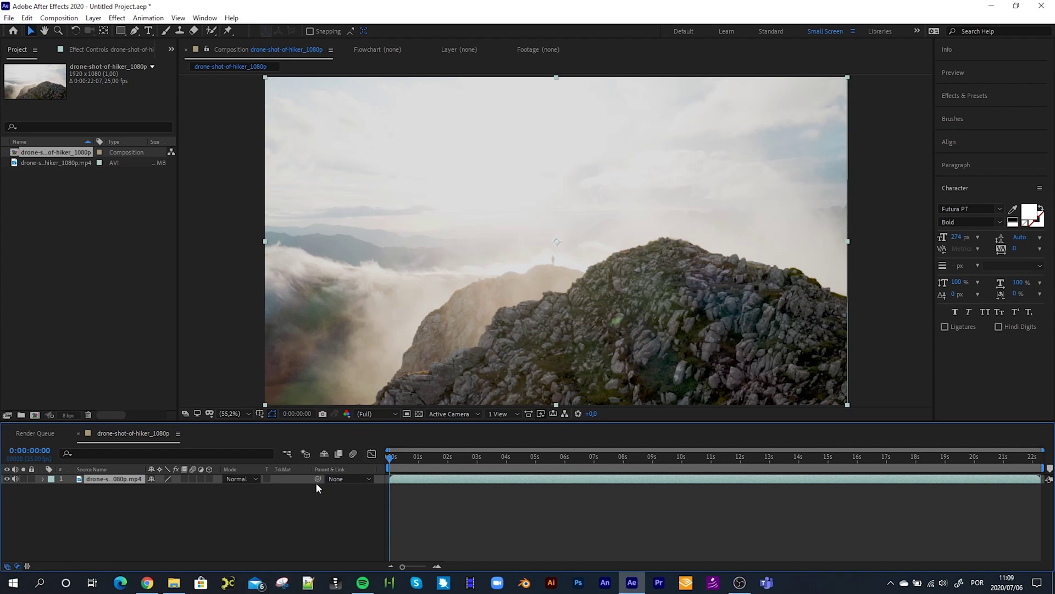
click(381, 415)
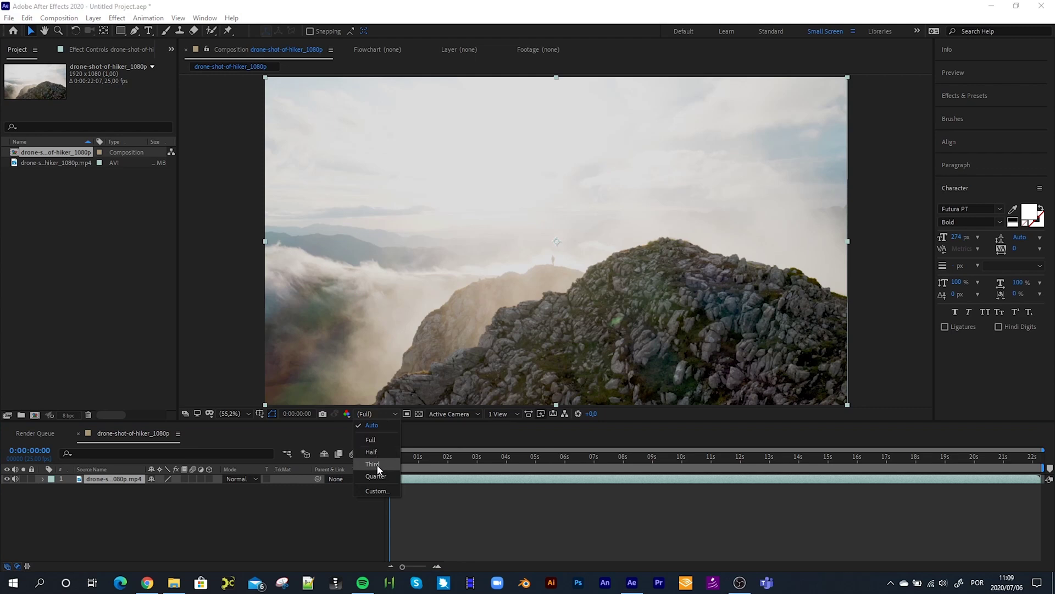
click(231, 319)
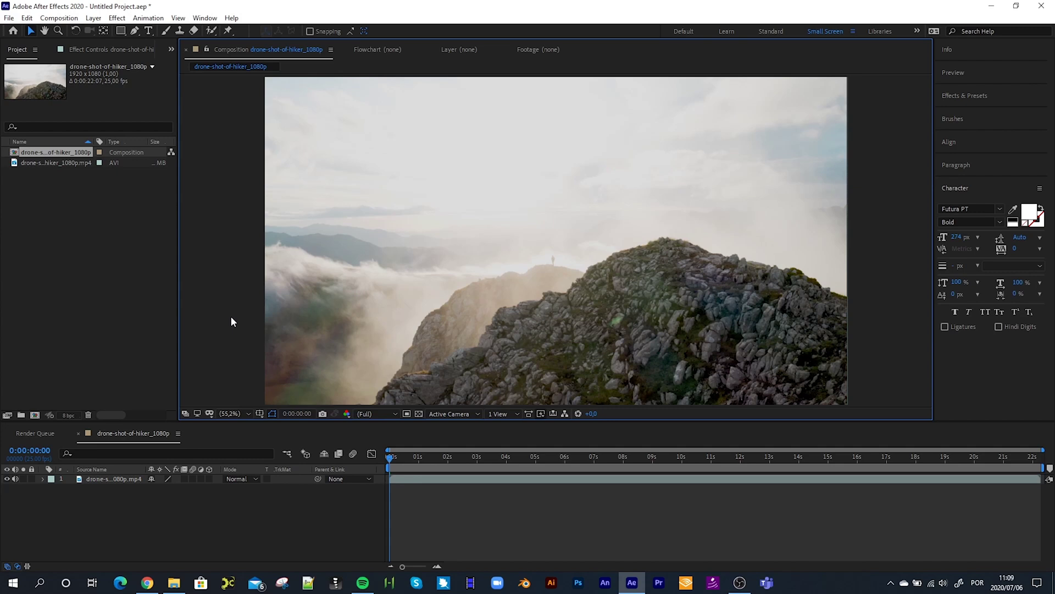
click(368, 440)
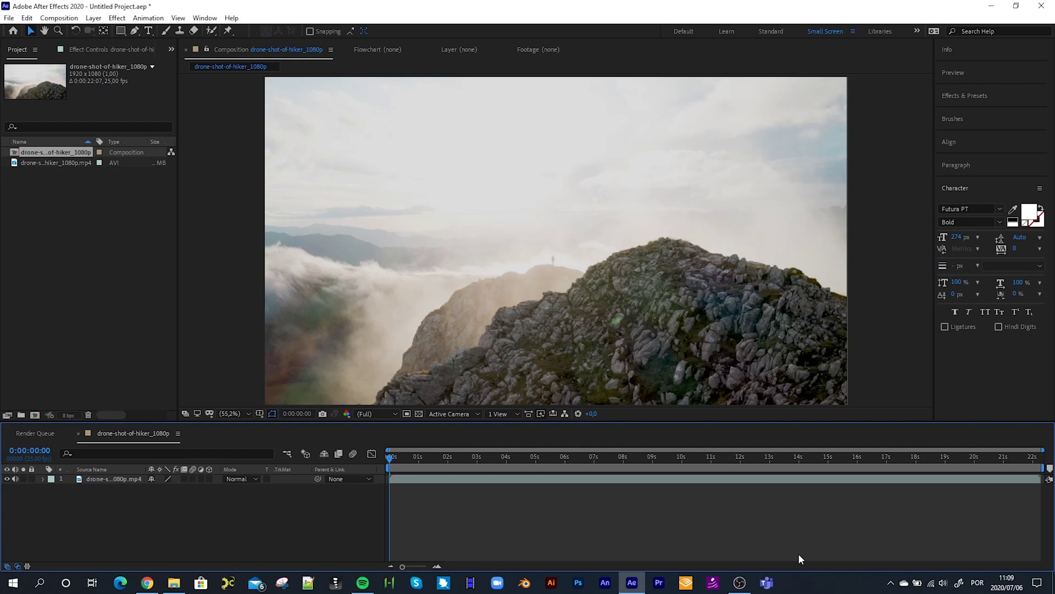
click(118, 480)
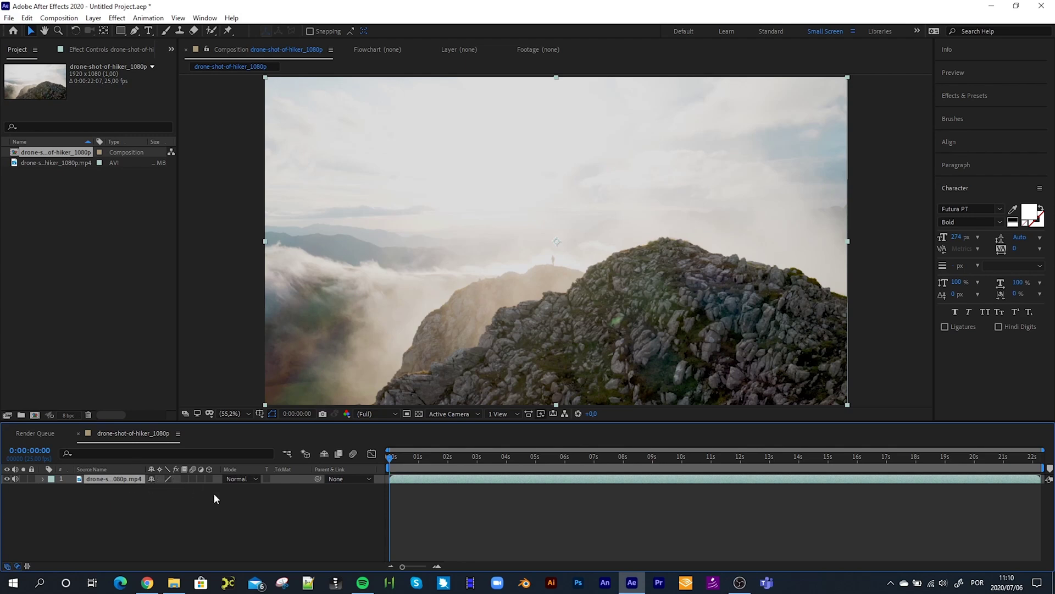
click(94, 18)
mouse_move(109, 36)
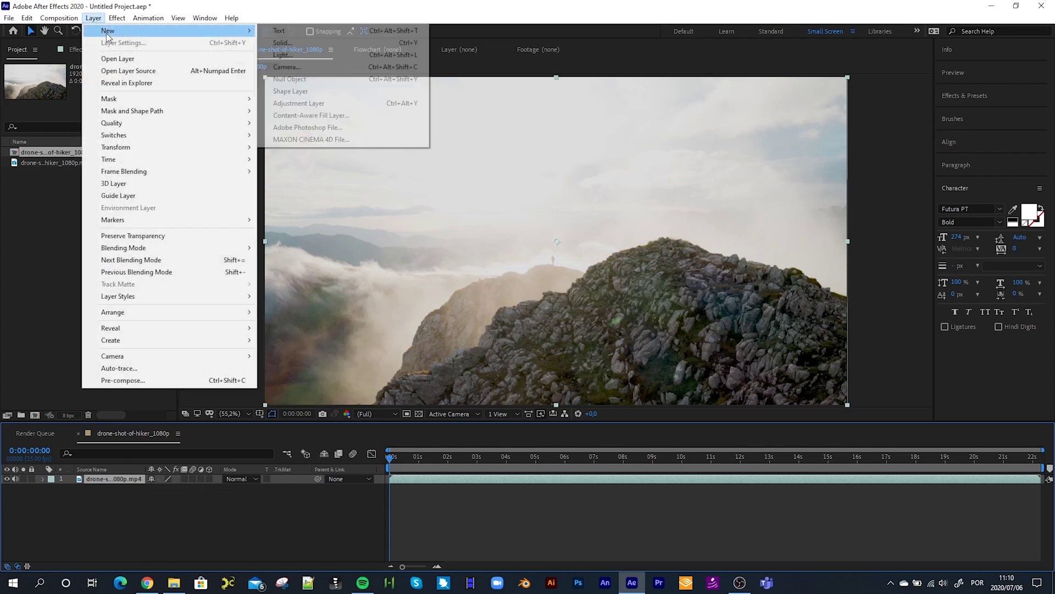
click(109, 503)
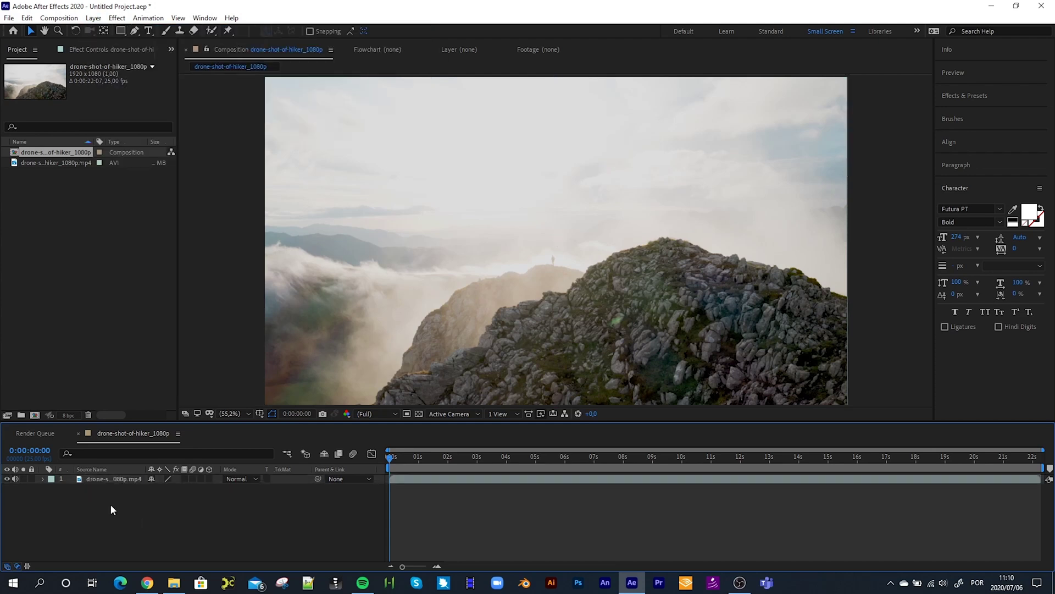
Step: Add a new text layer above the footage reading "ENLIGHTENED" and return to the Selection tool
right_click(84, 506)
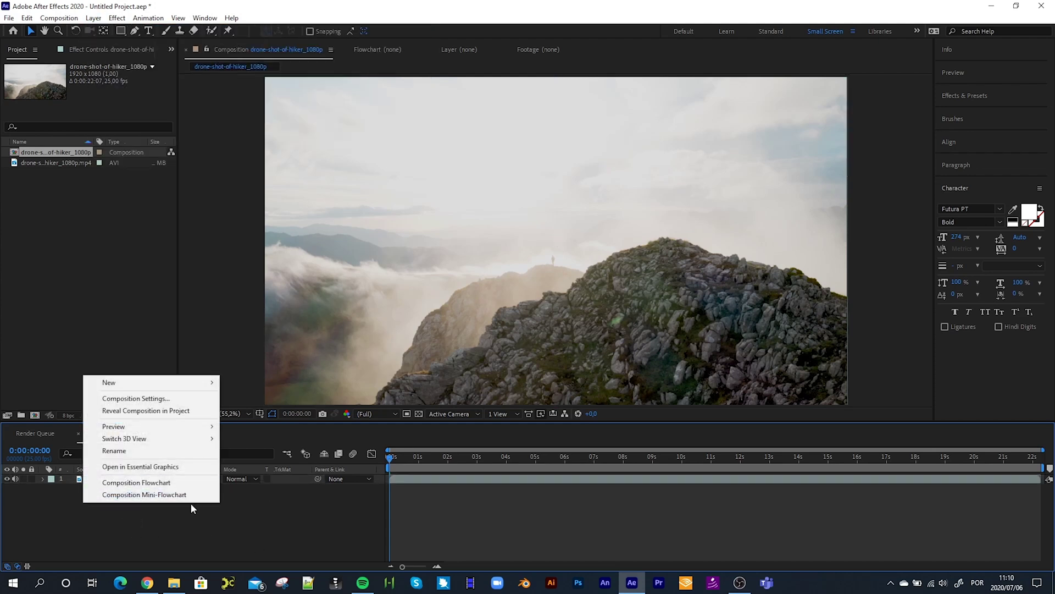
mouse_move(140, 381)
click(278, 397)
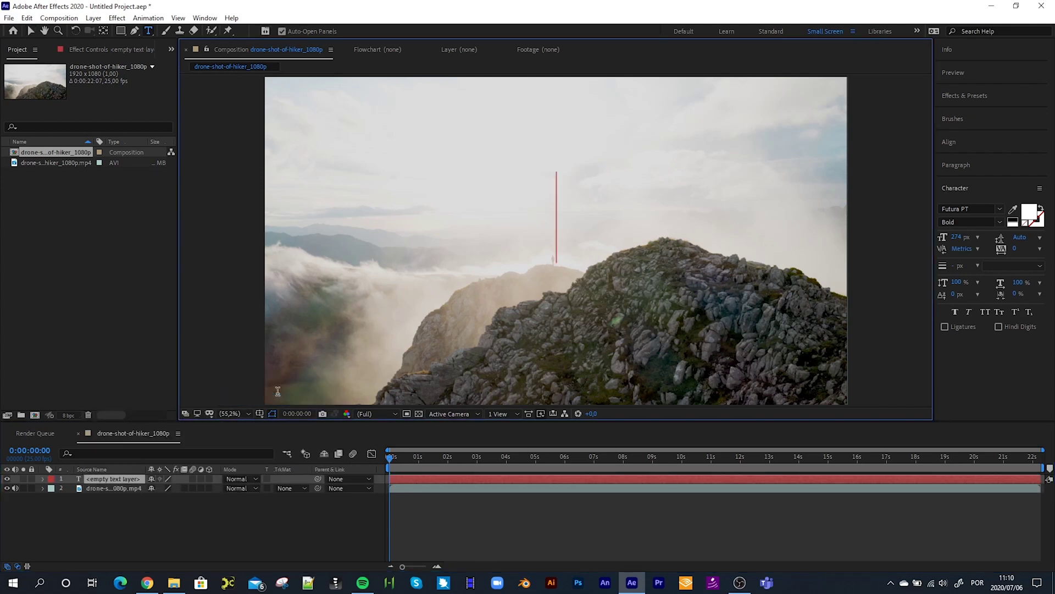
text(ENLIGHTENE)
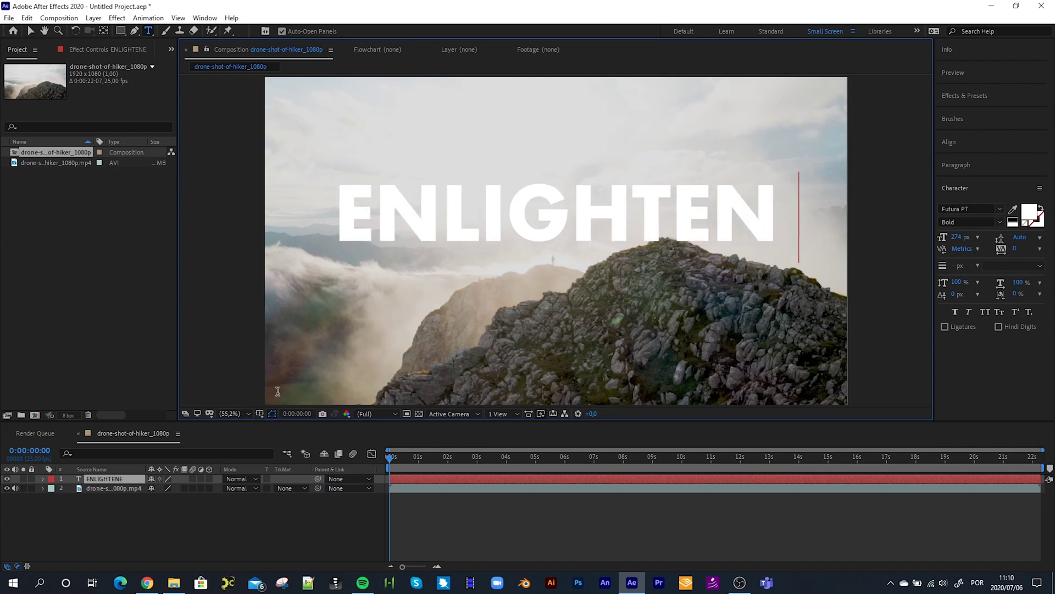
text(D)
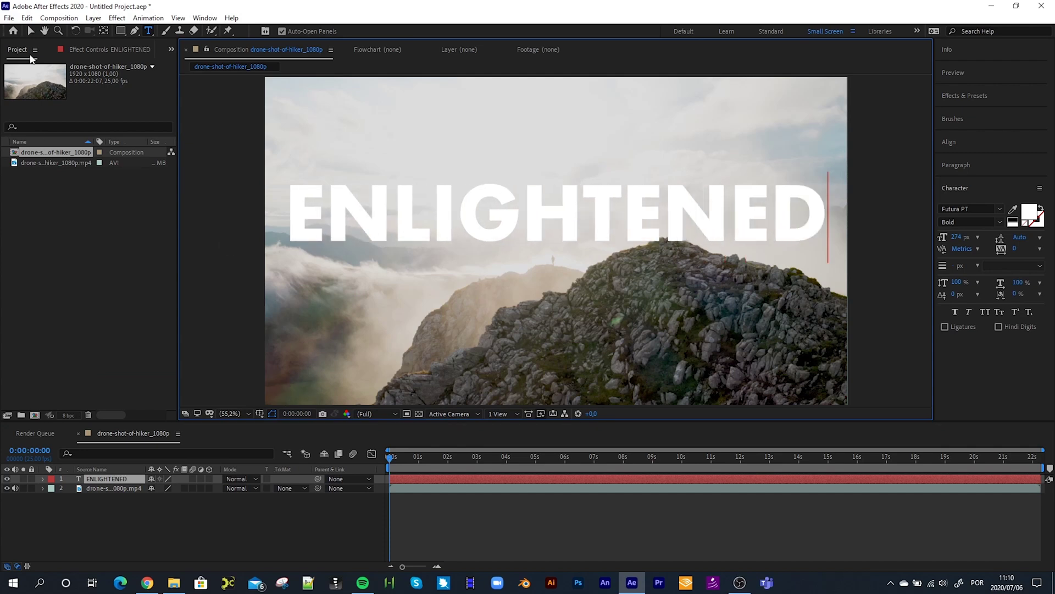
click(31, 32)
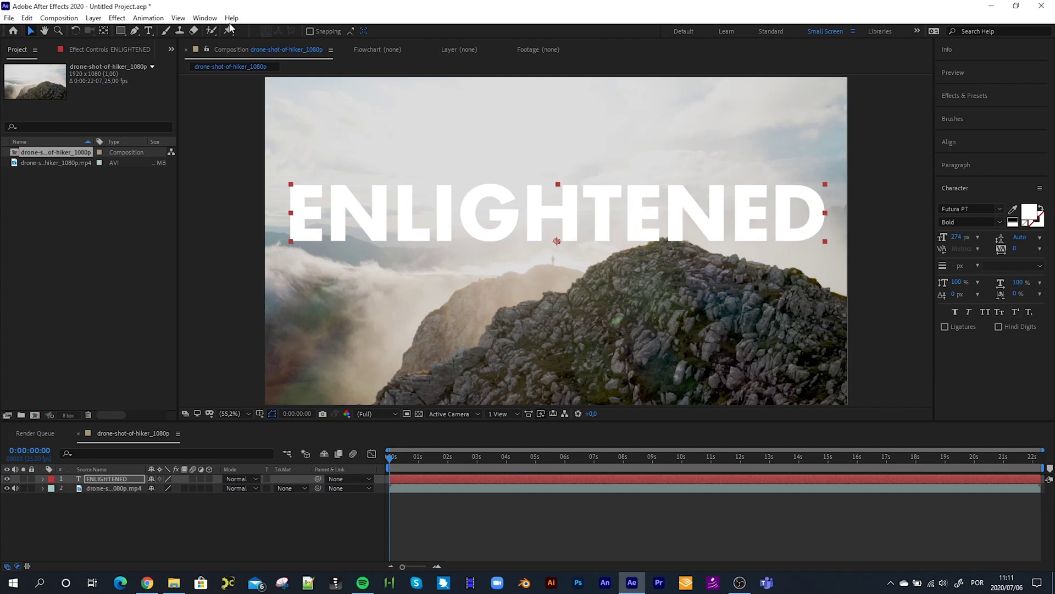
Step: Reduce the ENLIGHTENED title's font size to 229 px and move it straight up into the sky near the frame's upper edge
click(206, 19)
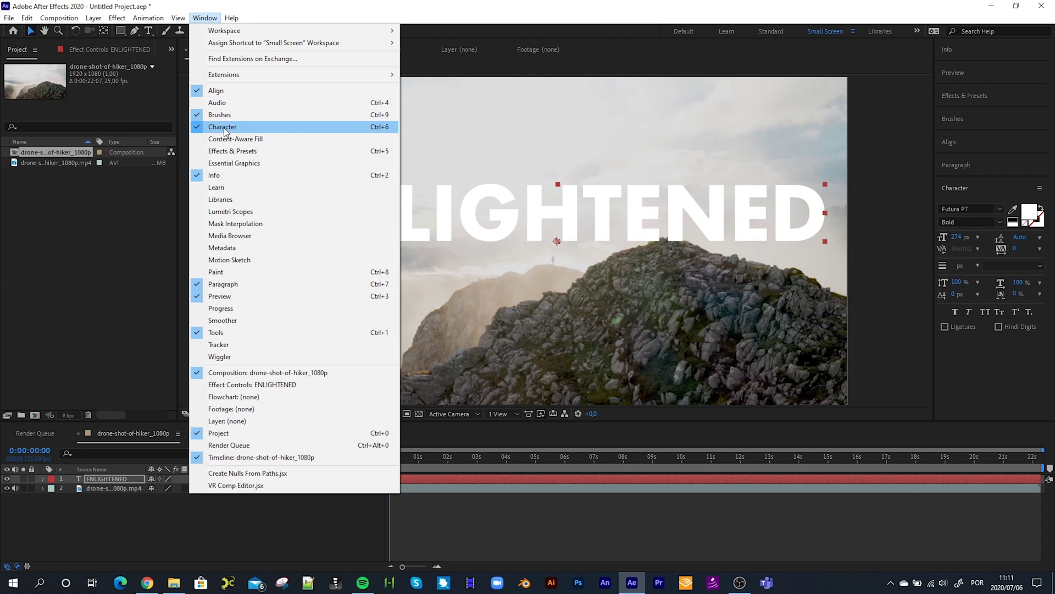
click(651, 15)
drag(956, 240, 876, 240)
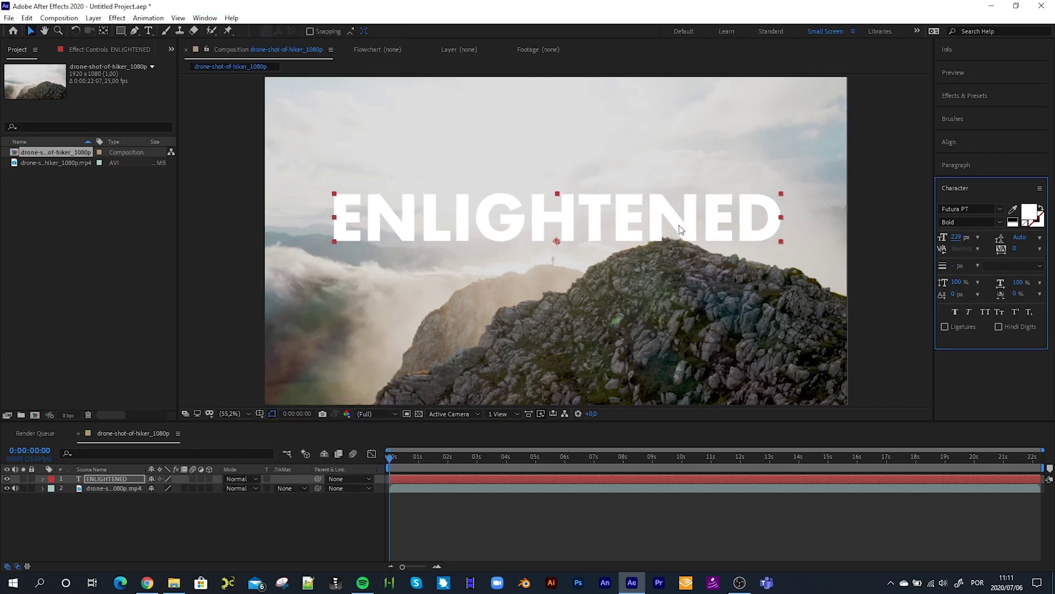
drag(680, 230, 679, 140)
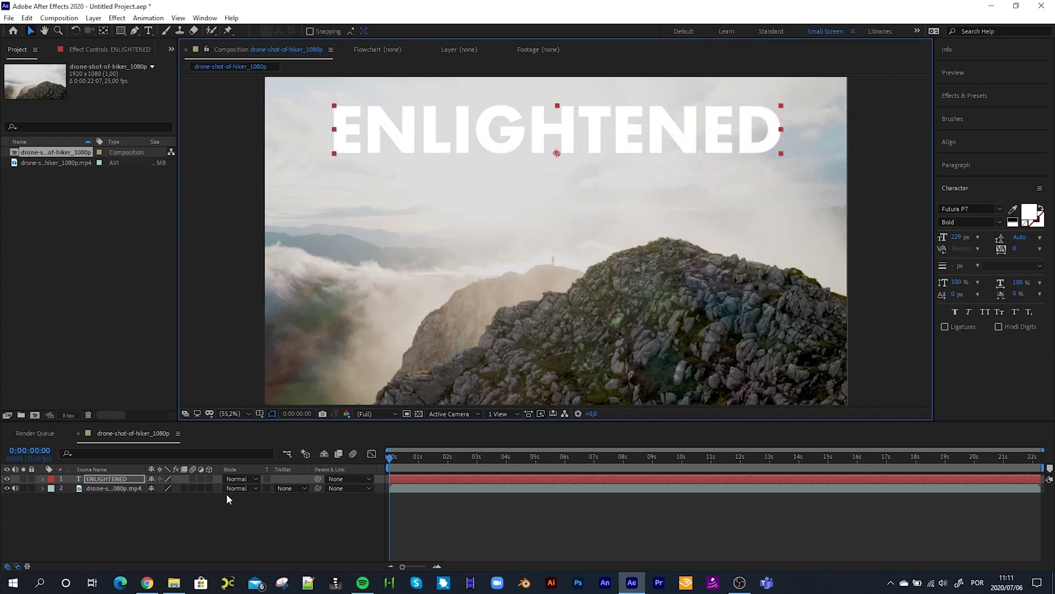
Step: Expand the Transform properties of the ENLIGHTENED layer and try out its Opacity, leaving it at 100%
click(531, 439)
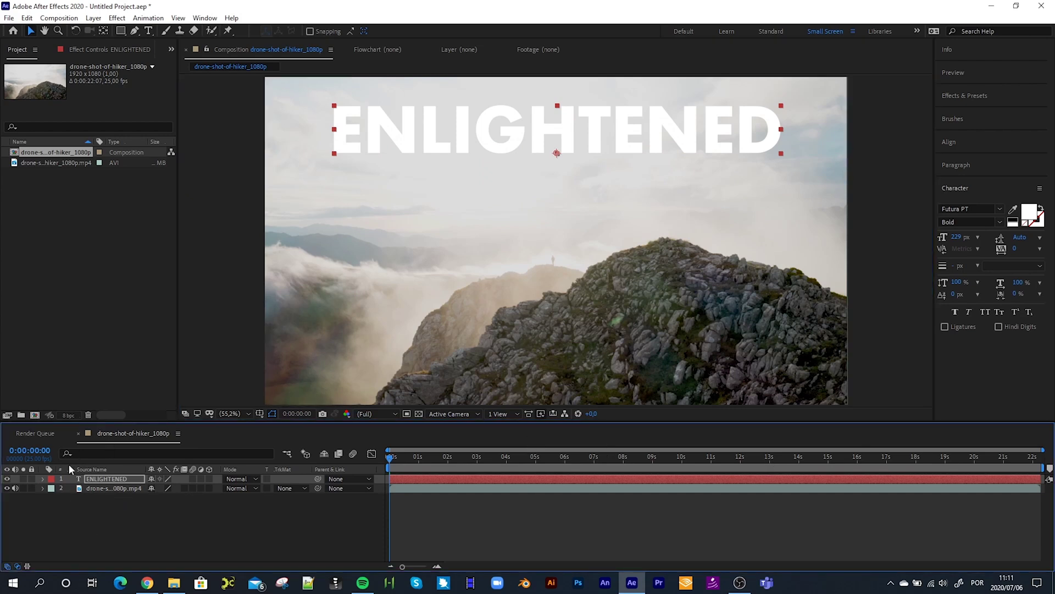
click(43, 479)
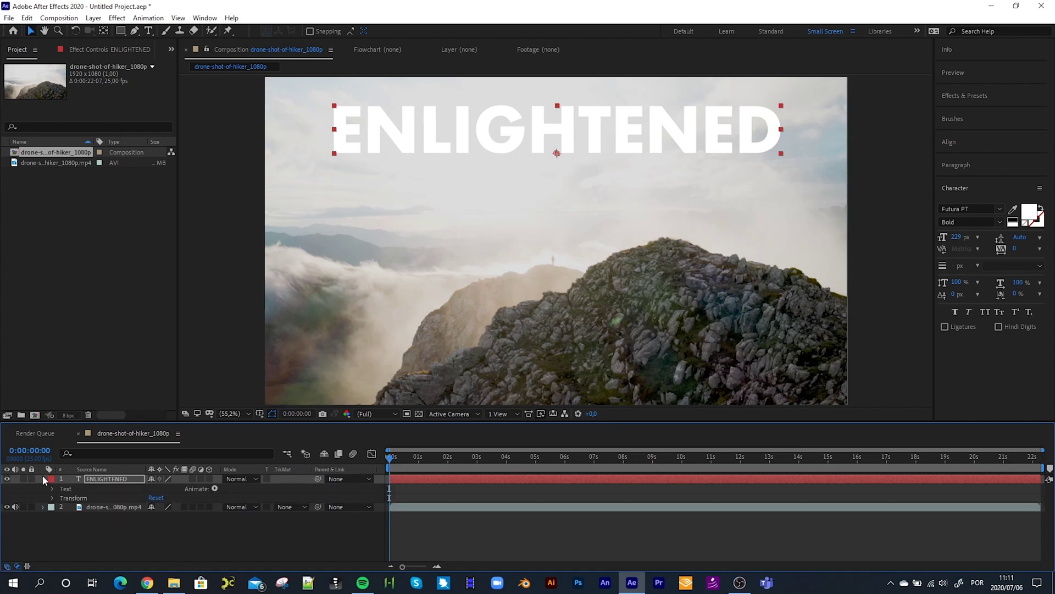
click(43, 507)
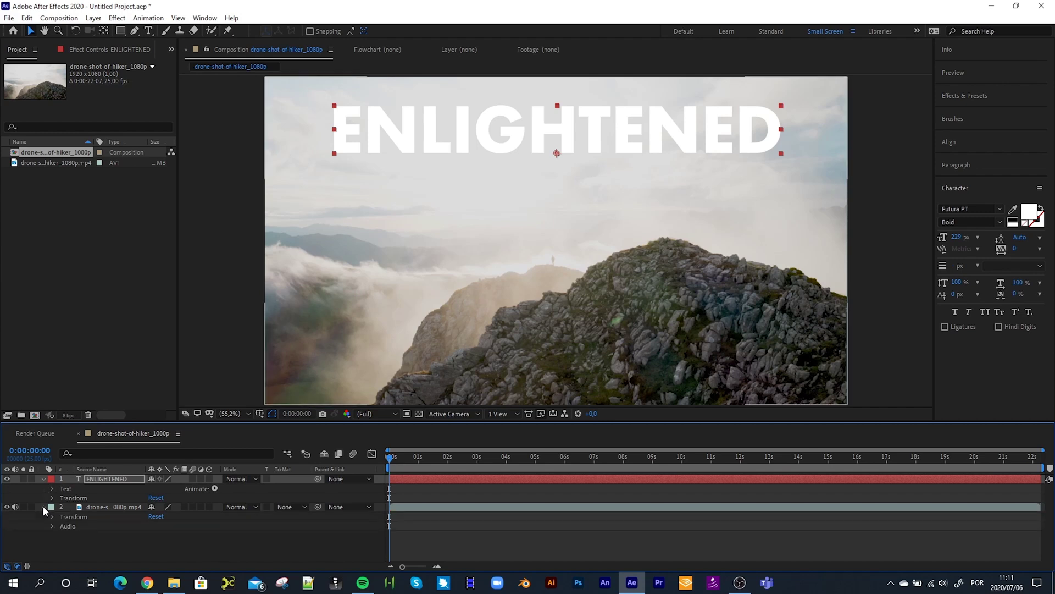
click(43, 506)
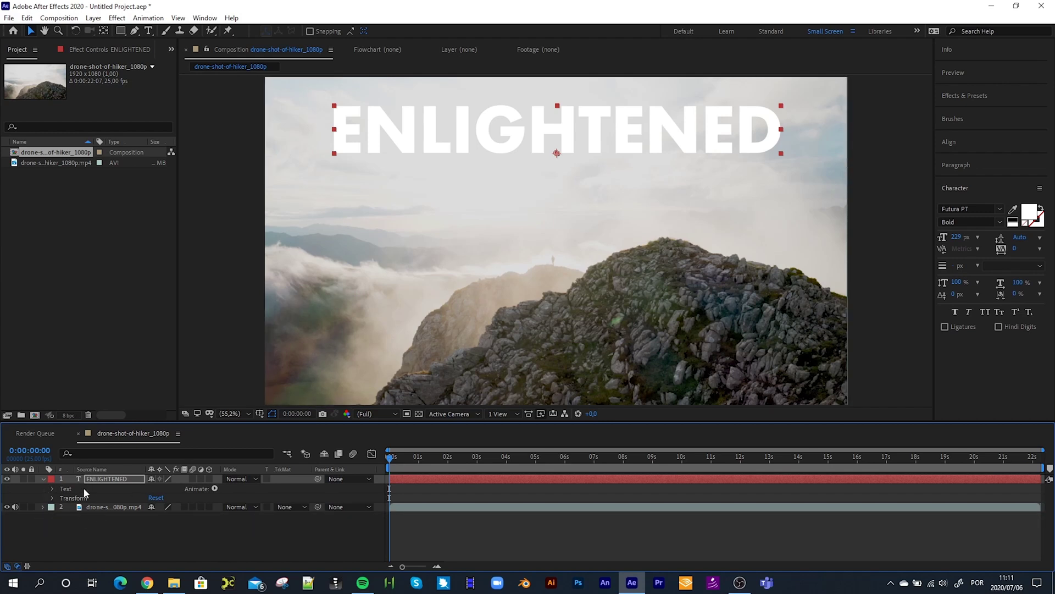
click(52, 498)
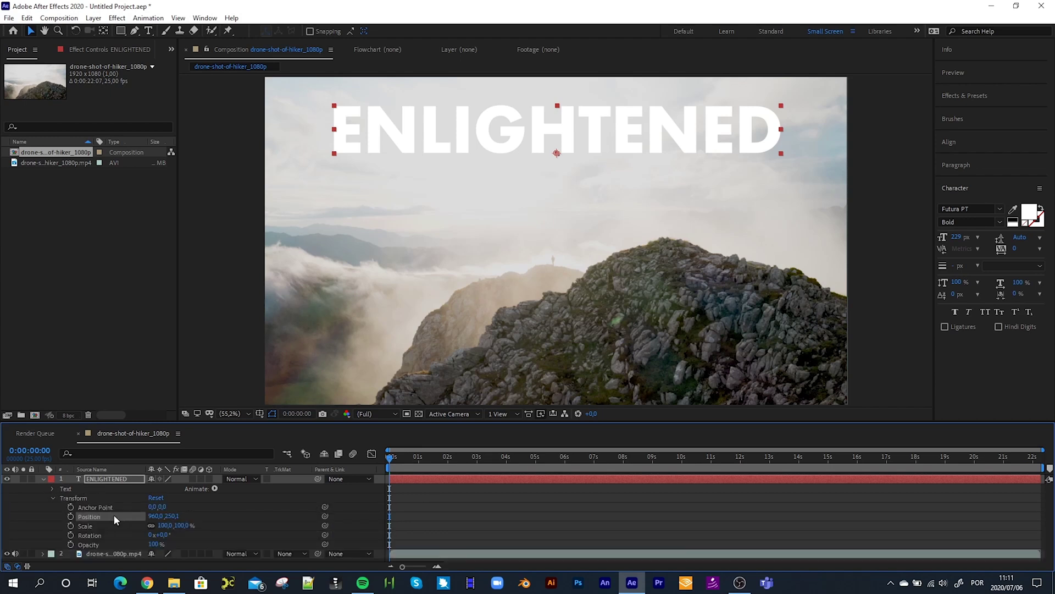
click(271, 496)
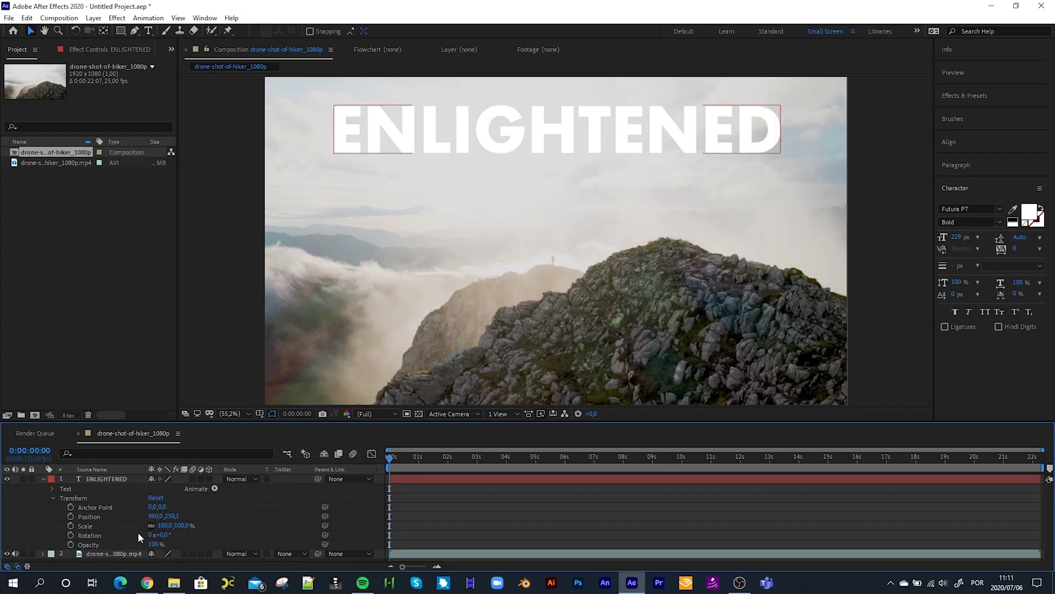
drag(154, 545, 199, 548)
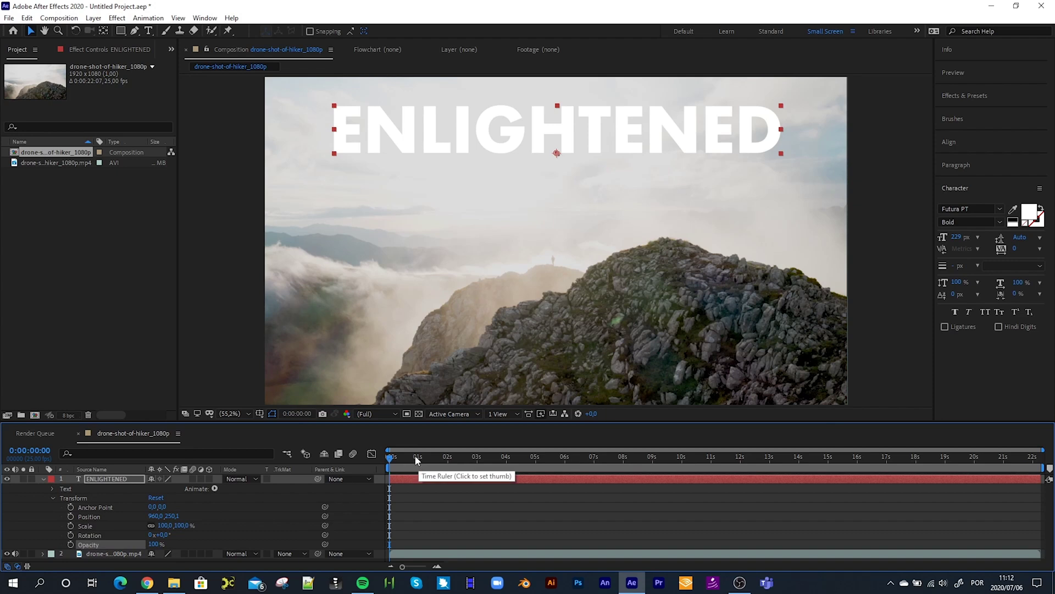
Step: Add a Scale keyframe to the title at 0 seconds and shorten the work area to end at 5 seconds
click(70, 525)
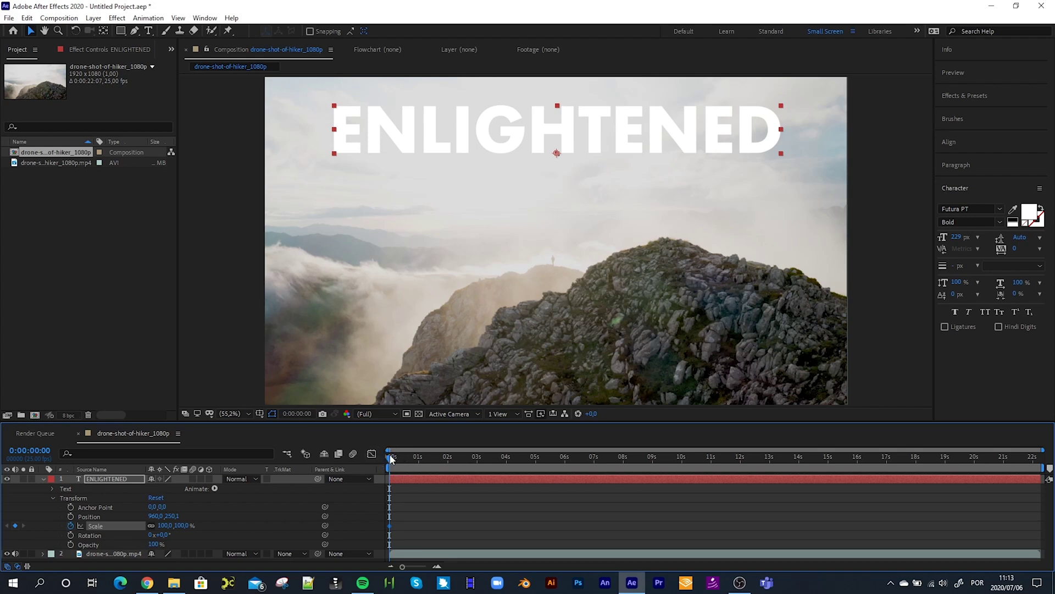
drag(390, 459, 462, 467)
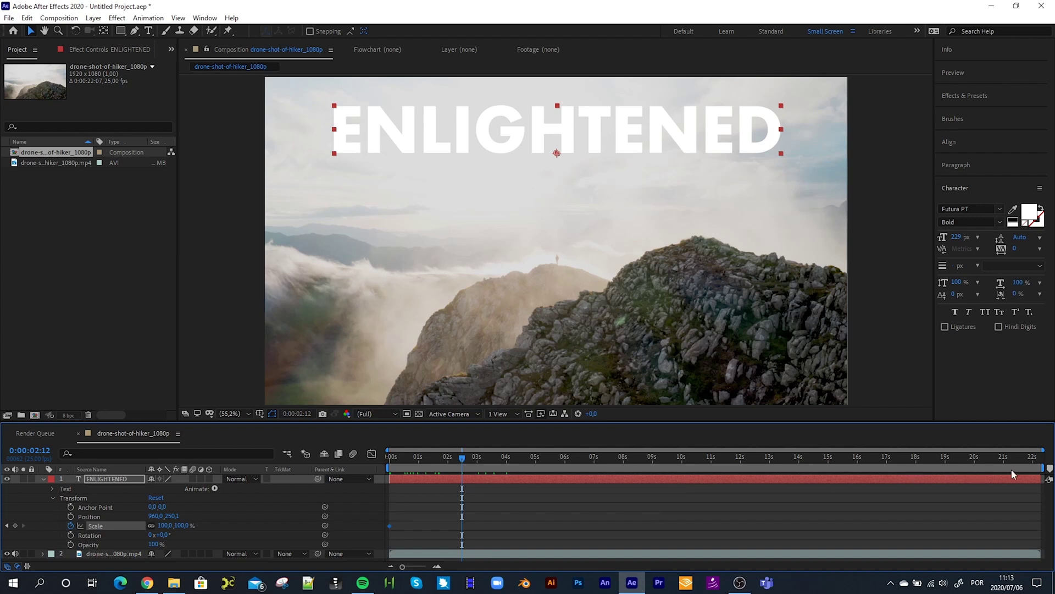
drag(1045, 466, 540, 477)
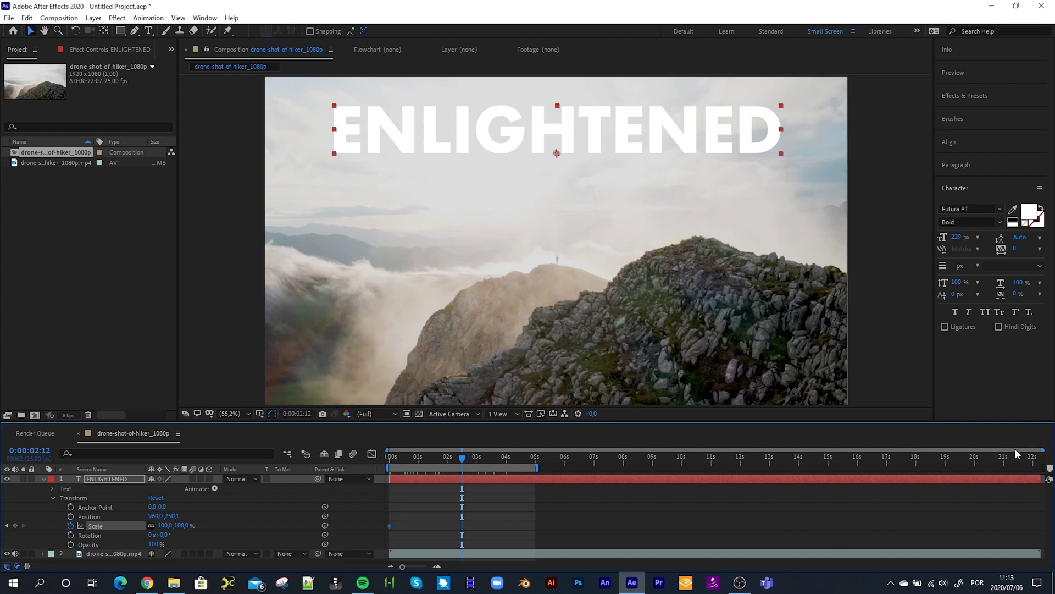
drag(1043, 449, 625, 450)
drag(555, 450, 457, 506)
drag(421, 568, 416, 569)
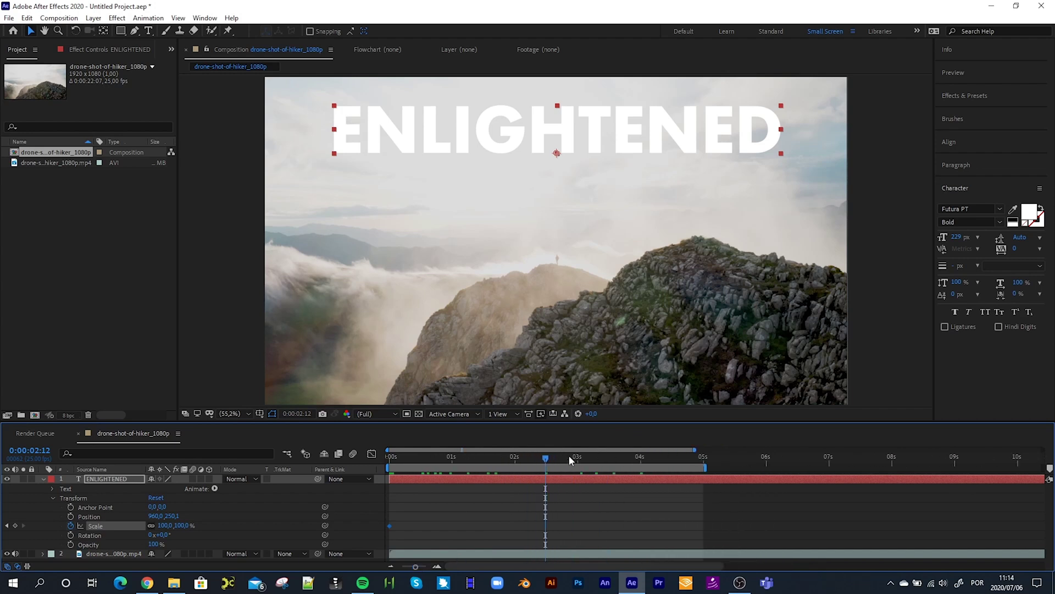
mouse_move(569, 450)
mouse_down()
mouse_move(638, 449)
mouse_move(524, 446)
mouse_move(637, 456)
mouse_move(550, 450)
mouse_up()
Step: Keyframe the title's Scale at 110% at the 5-second mark
drag(546, 461, 704, 460)
click(164, 526)
text(110)
key(Return)
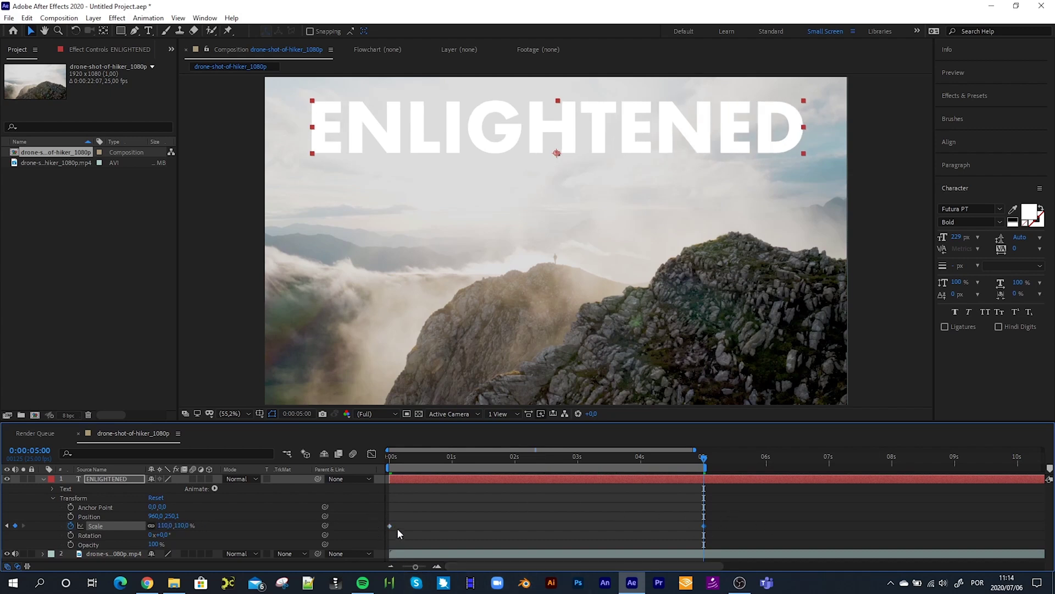
Step: Play back the title's scale animation from the first frame and return the current time to the start
drag(704, 460, 363, 471)
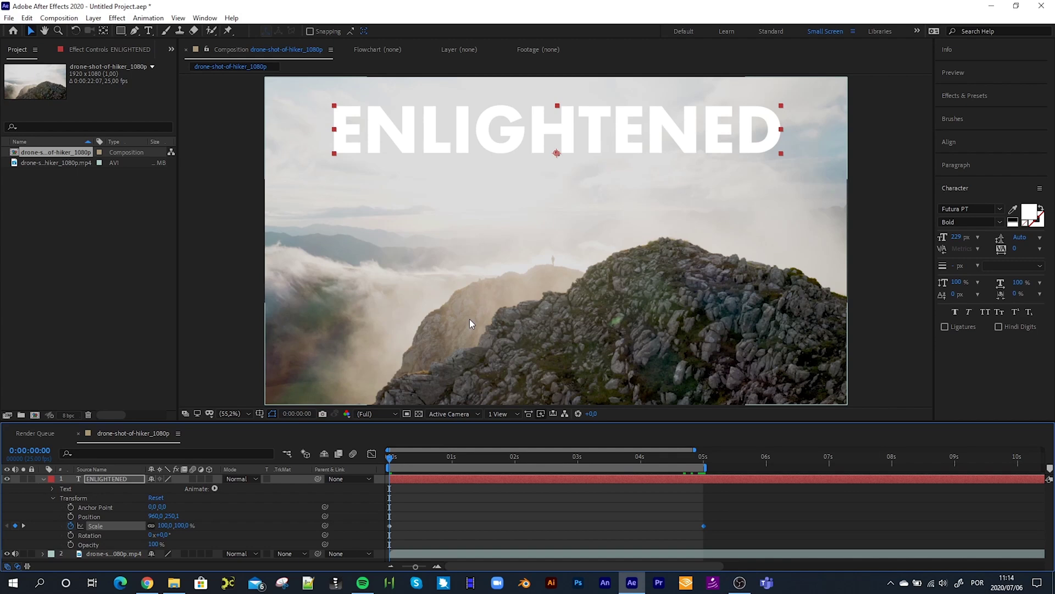
key(space)
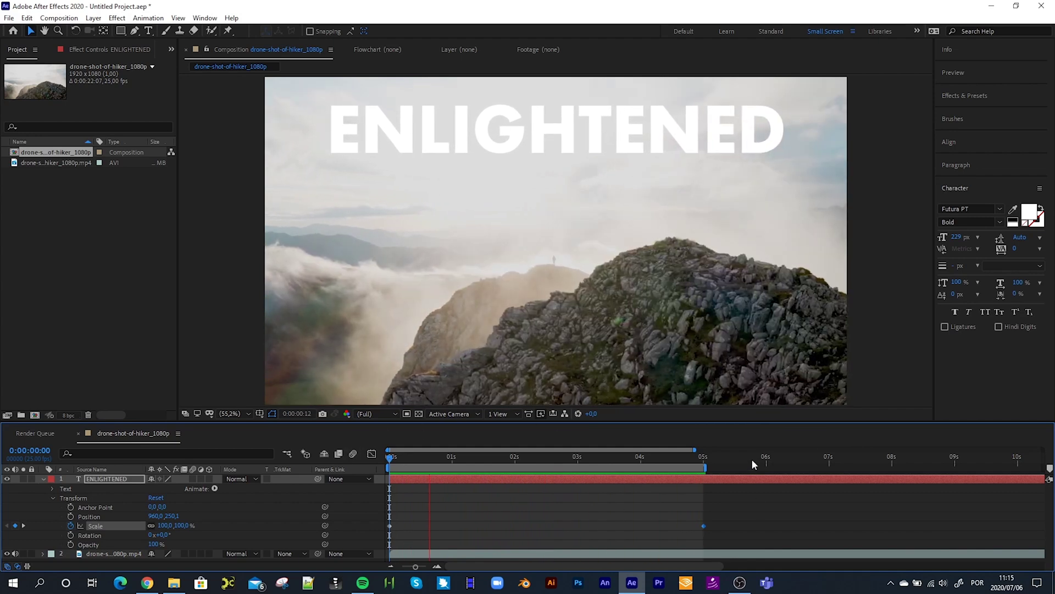
key(space)
drag(479, 461, 385, 459)
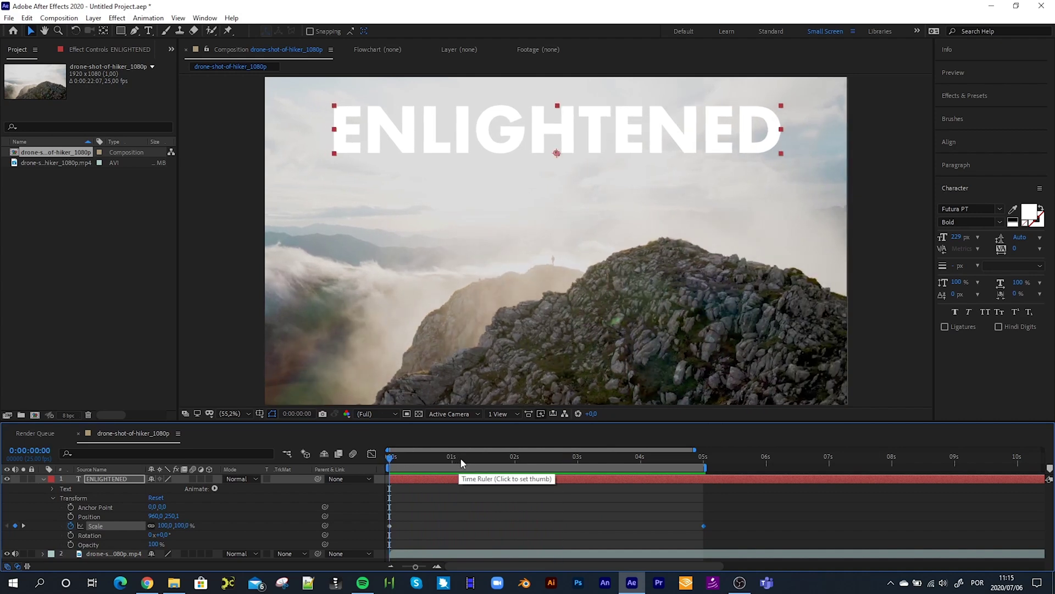
Step: Reveal the preview playback controls and use them to play and stop the title animation
click(957, 73)
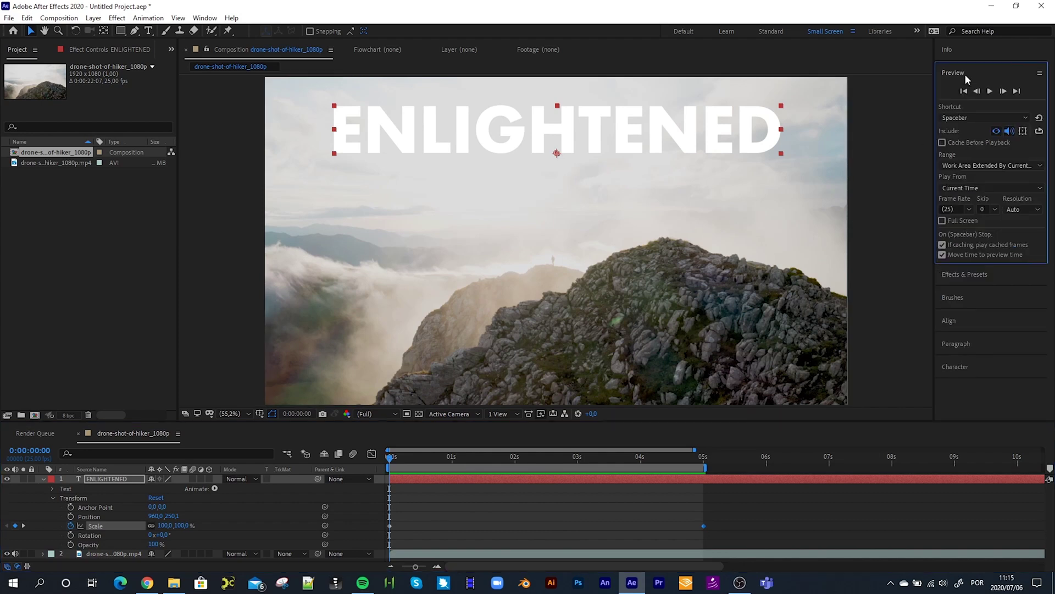
click(990, 90)
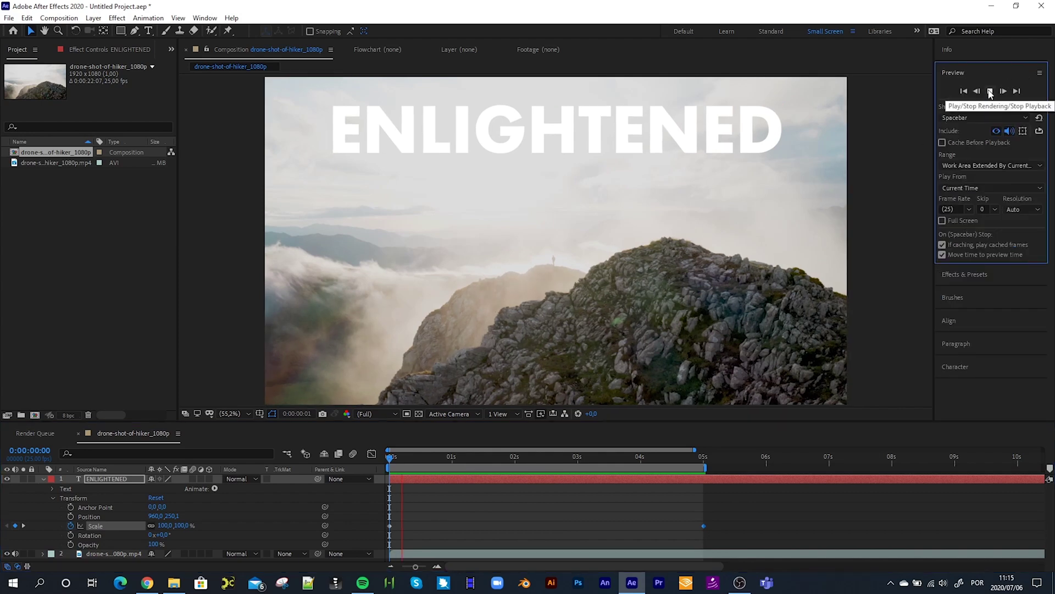
click(990, 91)
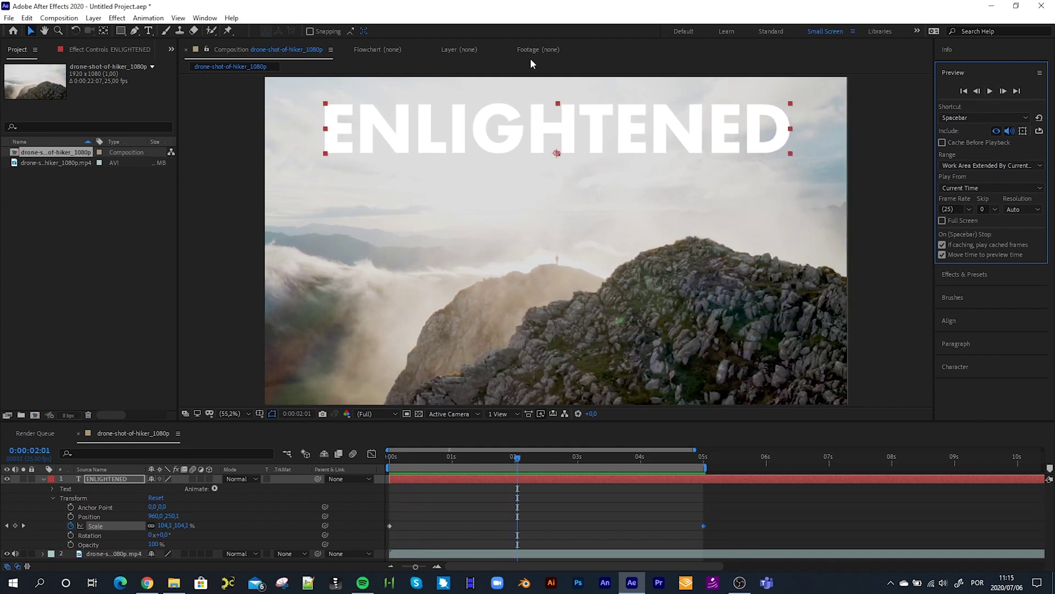
click(205, 17)
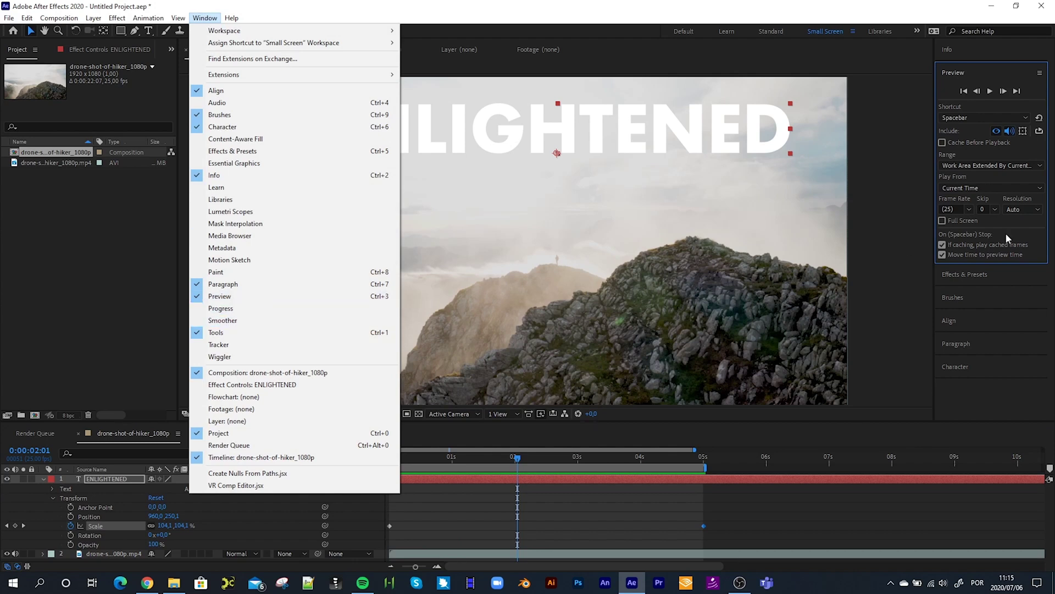
click(820, 12)
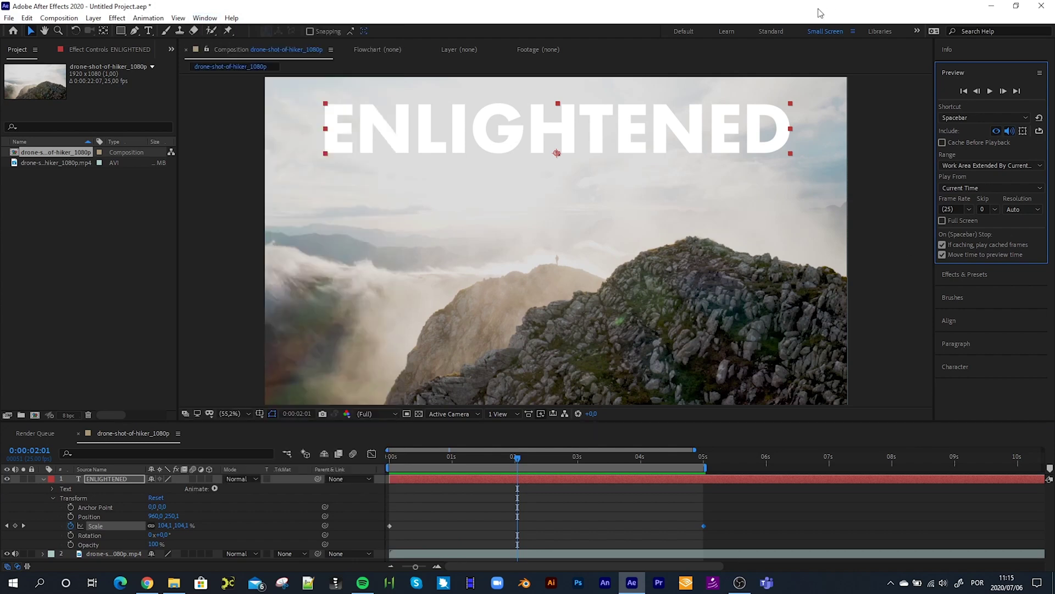